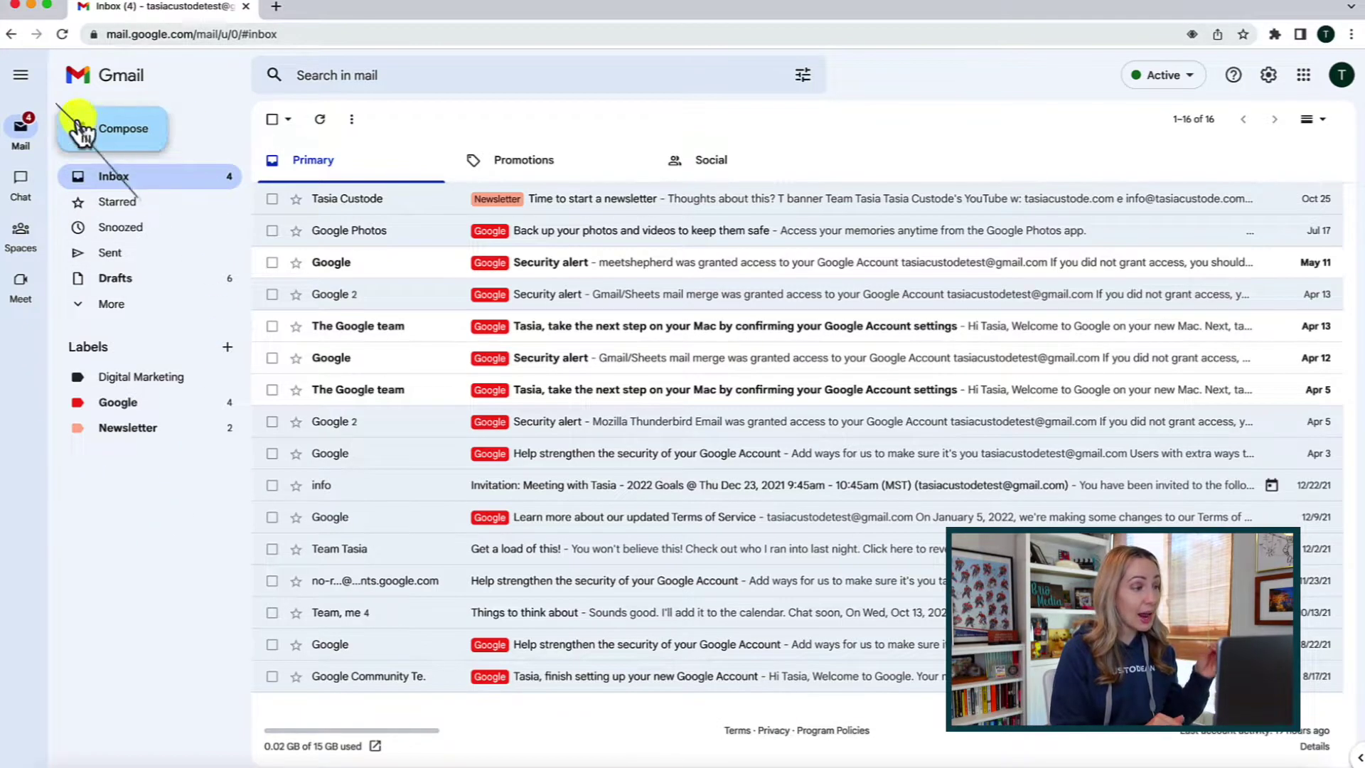
Collapse and re-expand the sidebar, then open a new label and enter the name 'Top Clients'.
left_click(21, 84)
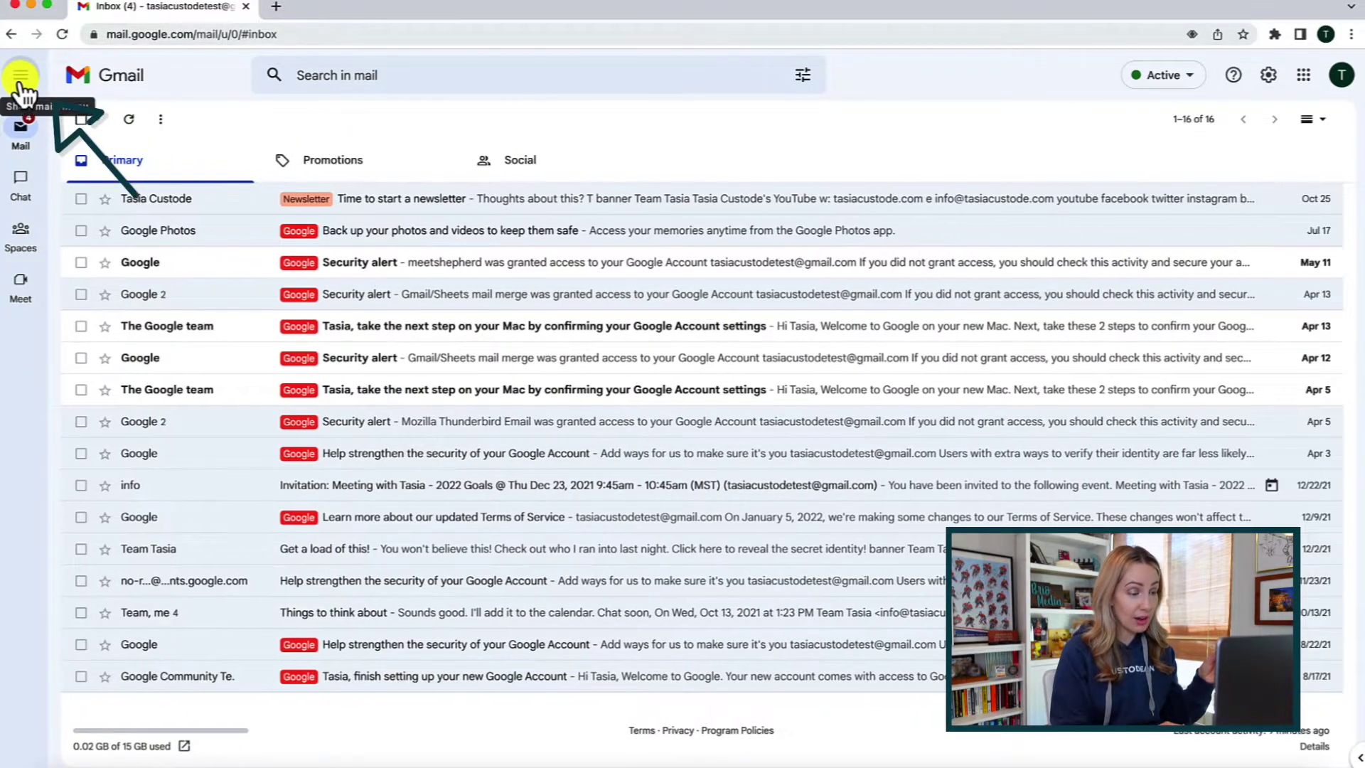
left_click(21, 84)
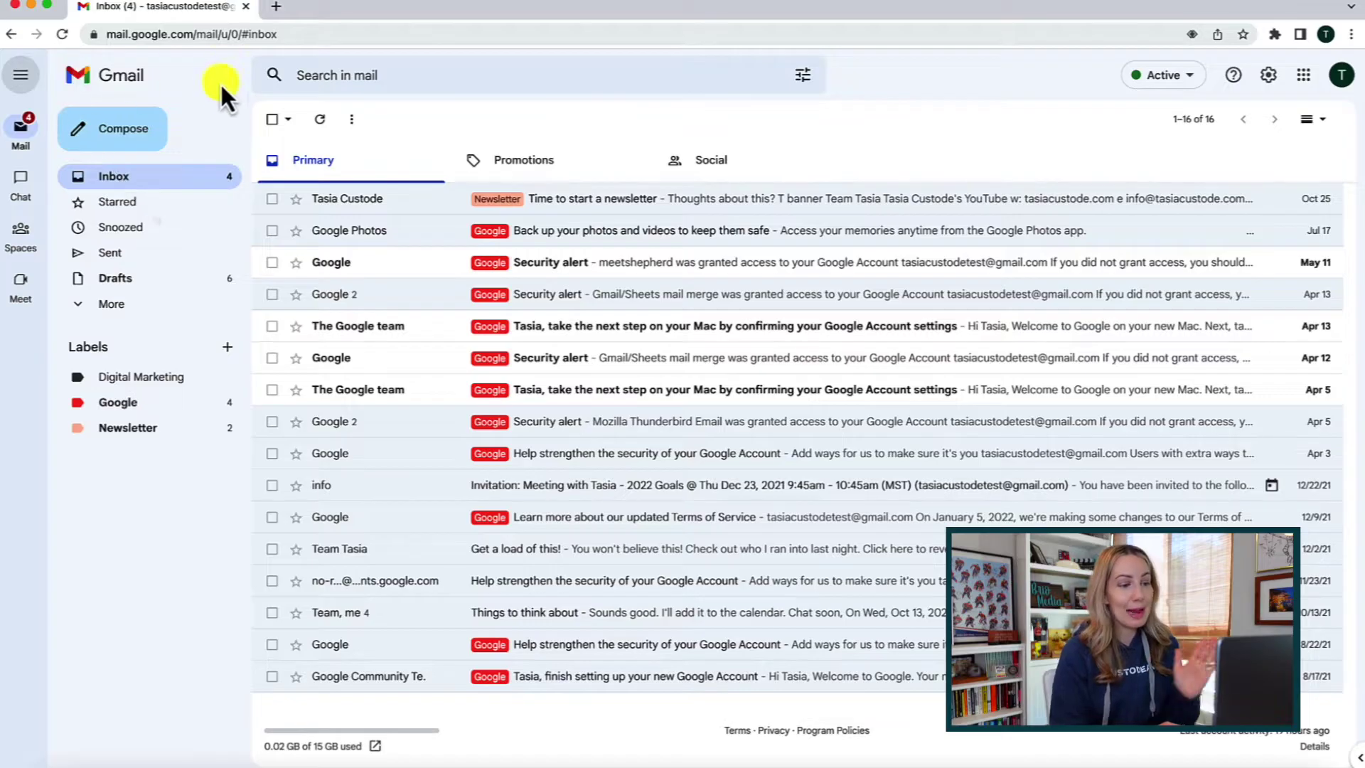
left_click(227, 348)
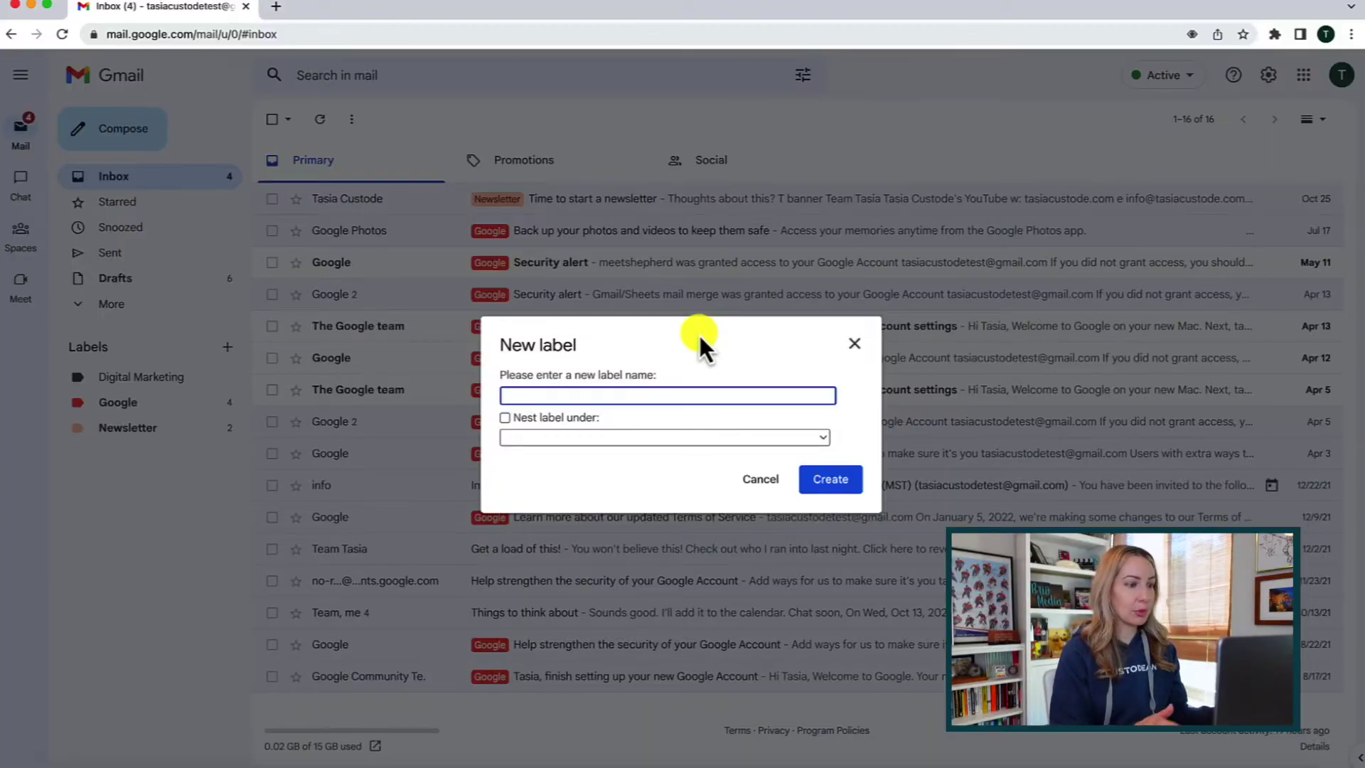
type("Top Clients")
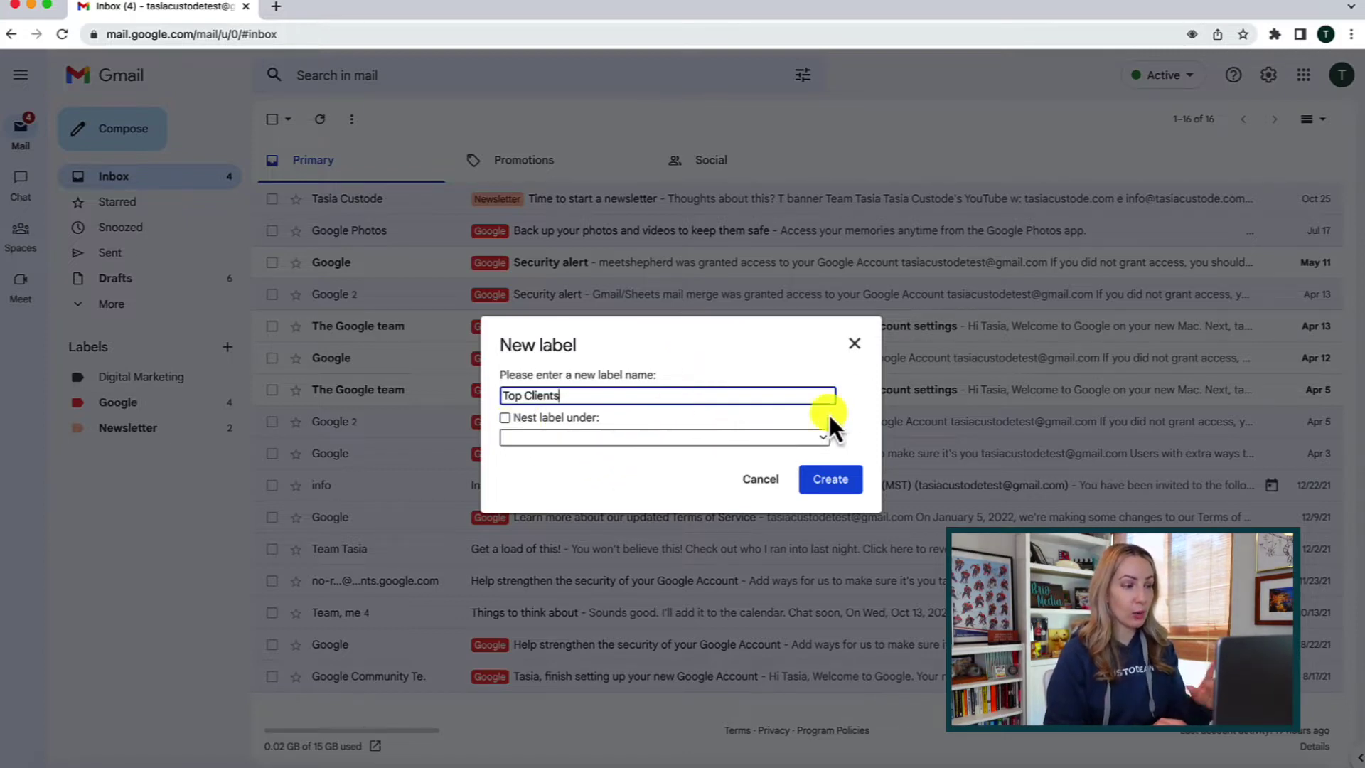
Create the 'Top Clients' label.
left_click(833, 485)
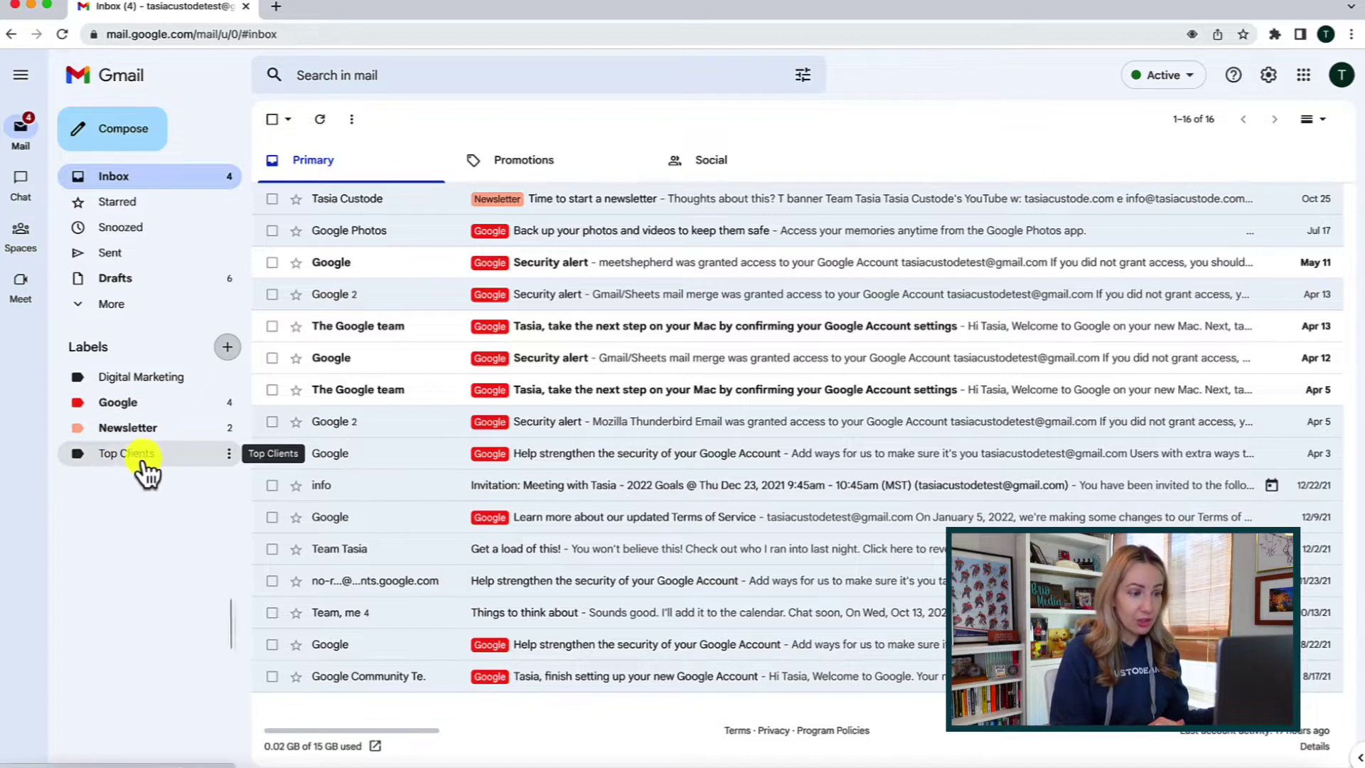
Color the Top Clients label green and select the 'Things to think about' conversation.
left_click(229, 455)
mouse_move(245, 146)
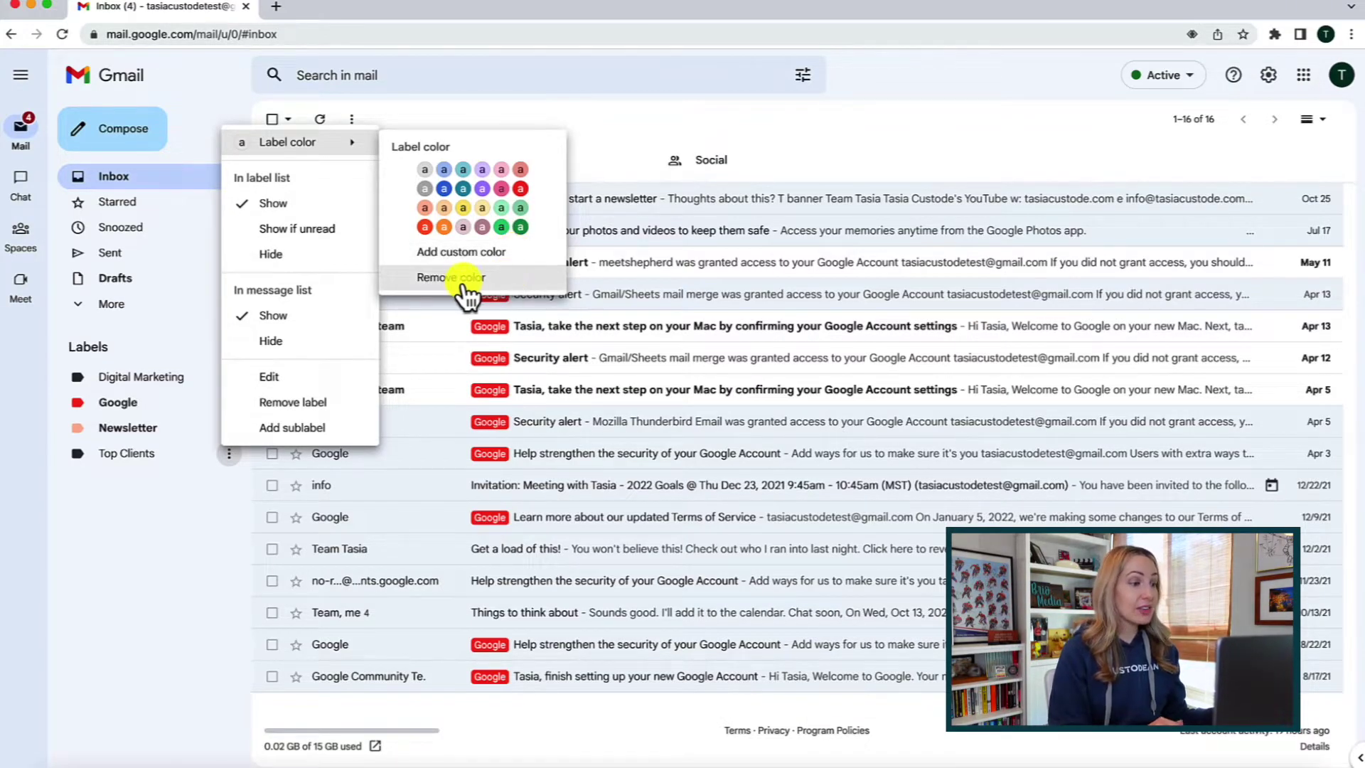
left_click(502, 227)
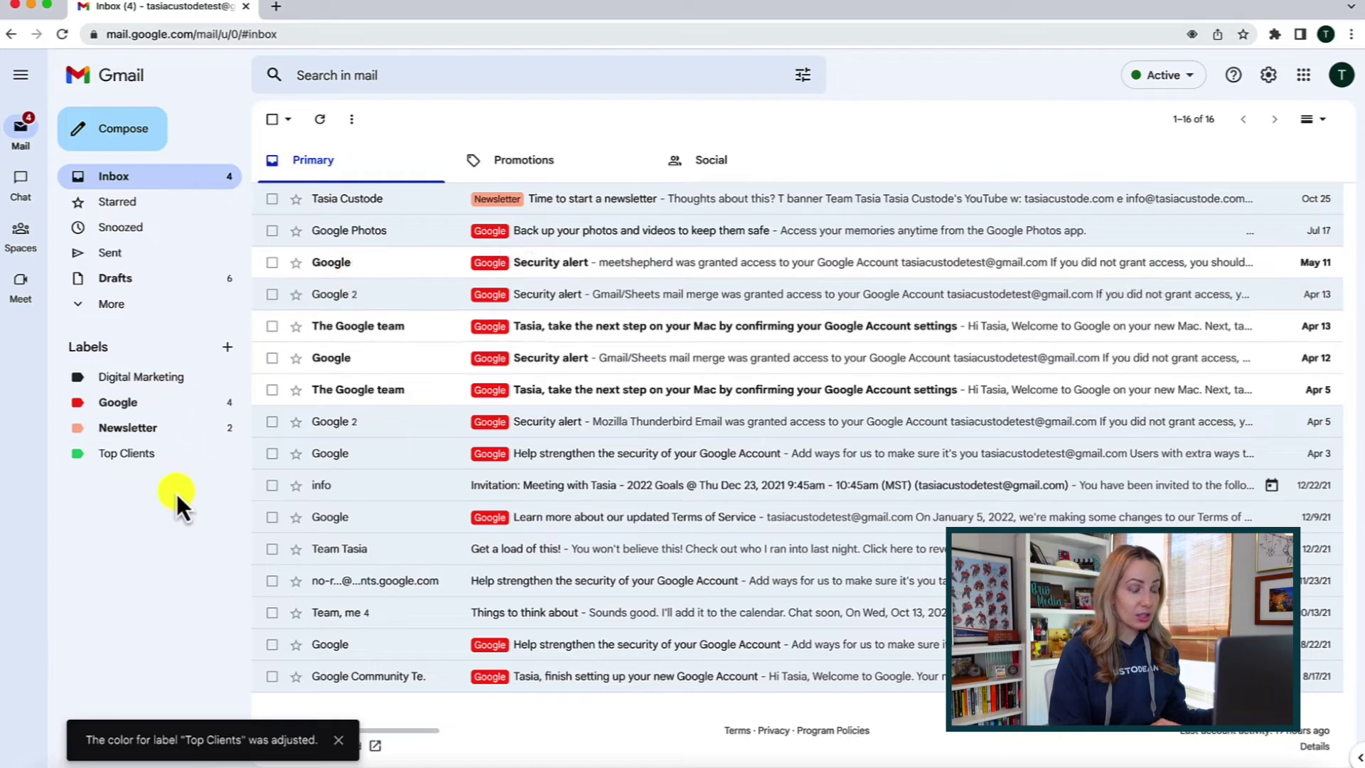
left_click(229, 455)
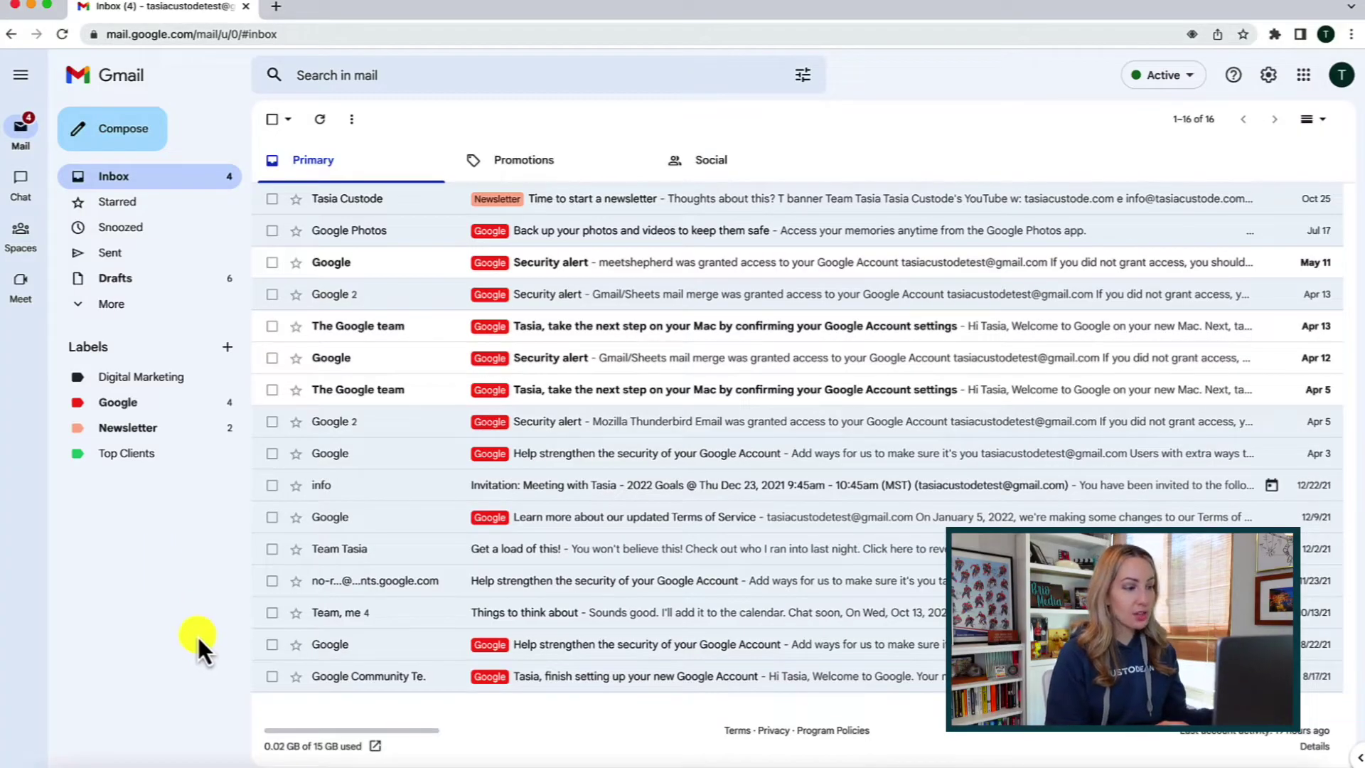
left_click(273, 613)
Label 'Get a load of this!' and 'Time to start a newsletter' Top Clients, then open Security alert.
left_click(271, 550)
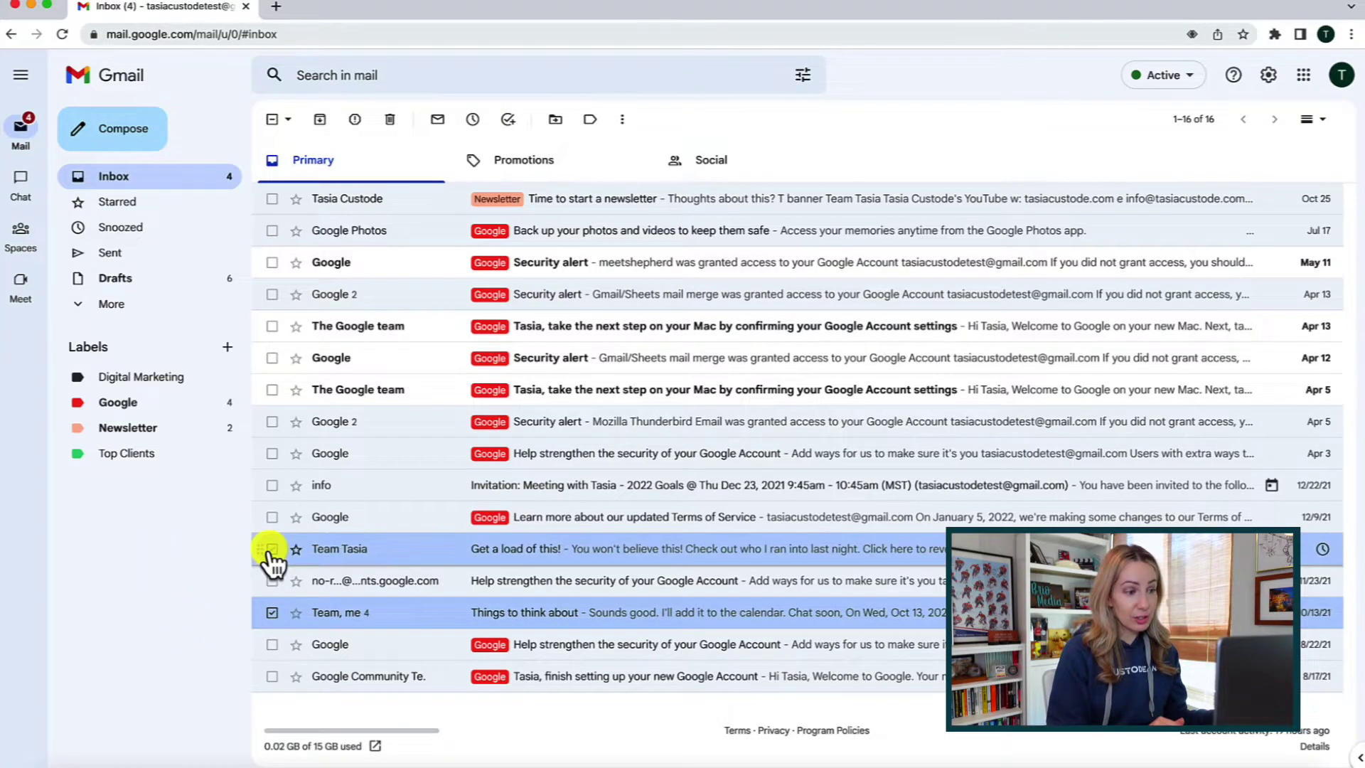
left_click(271, 199)
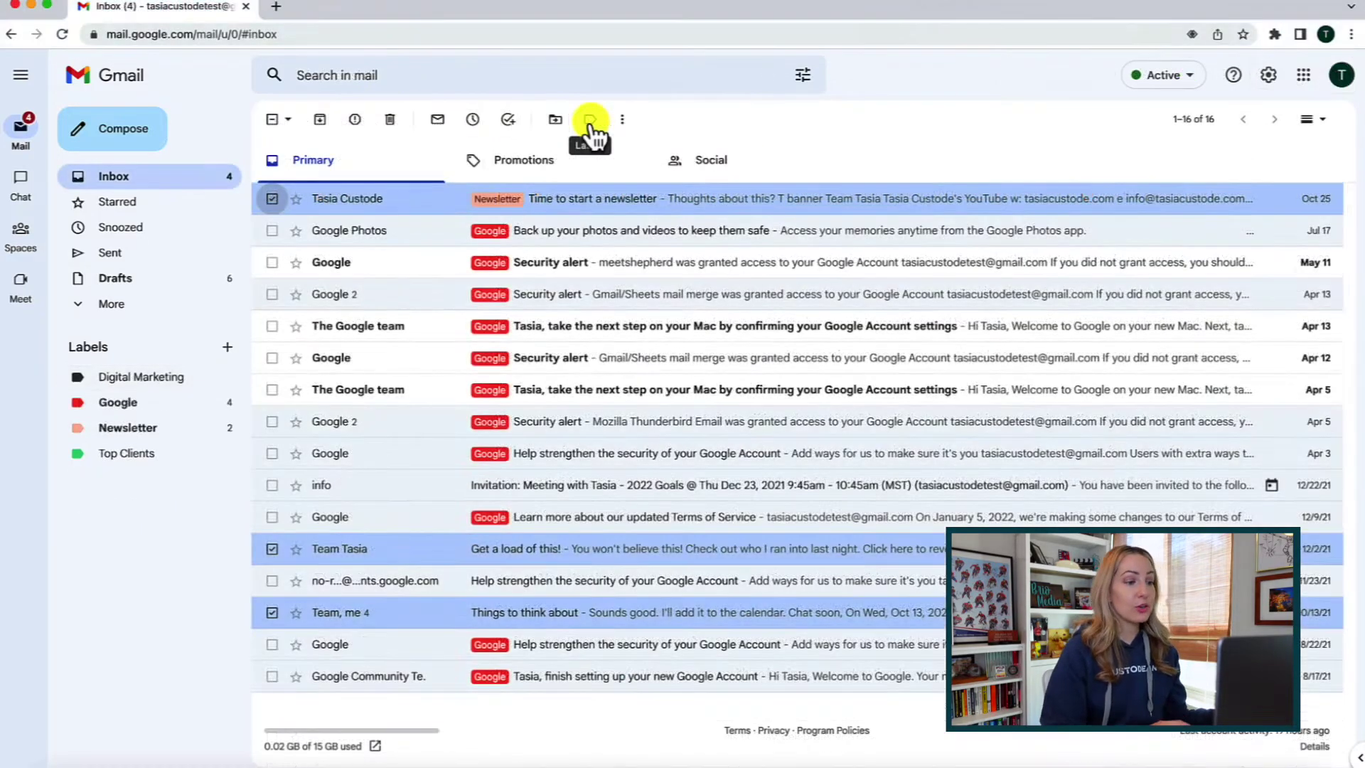
left_click(590, 120)
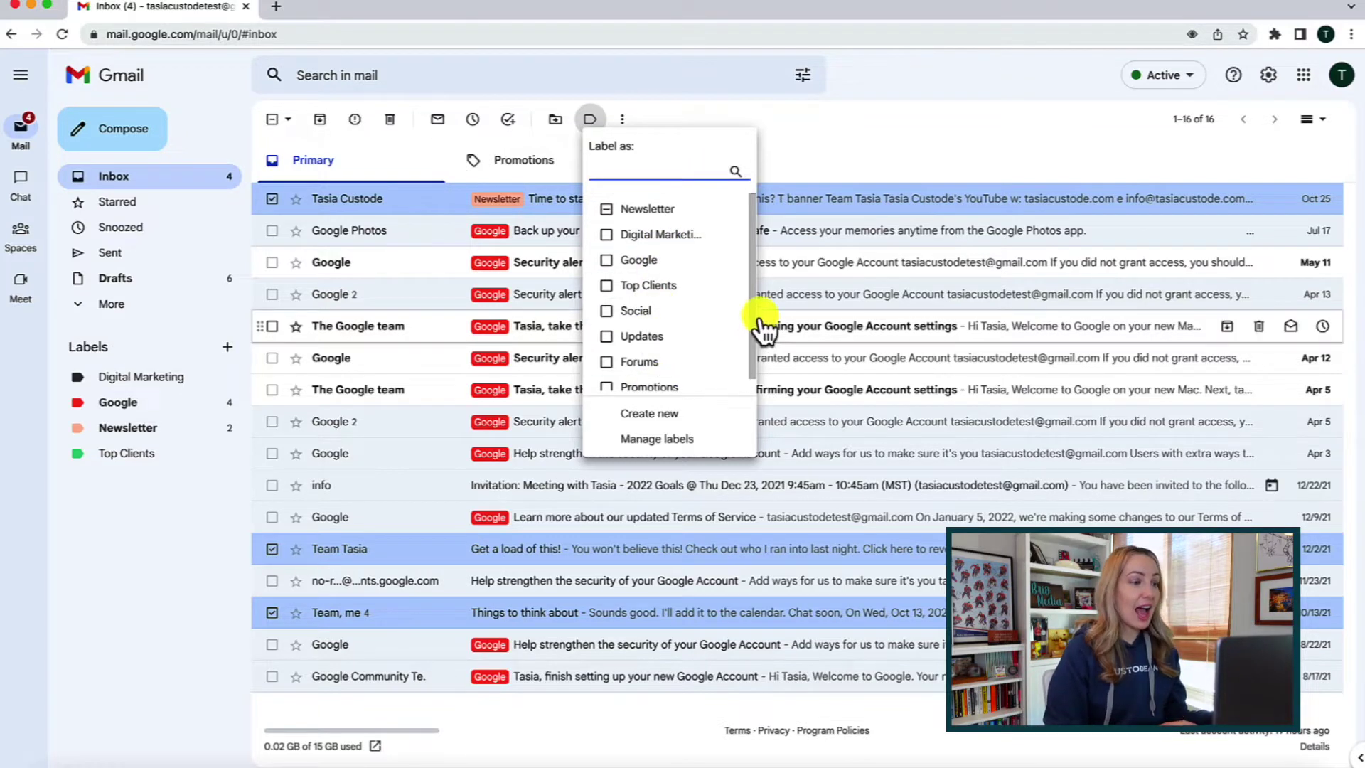
mouse_move(750, 317)
left_mouse_down()
mouse_move(748, 334)
mouse_move(749, 299)
left_mouse_up()
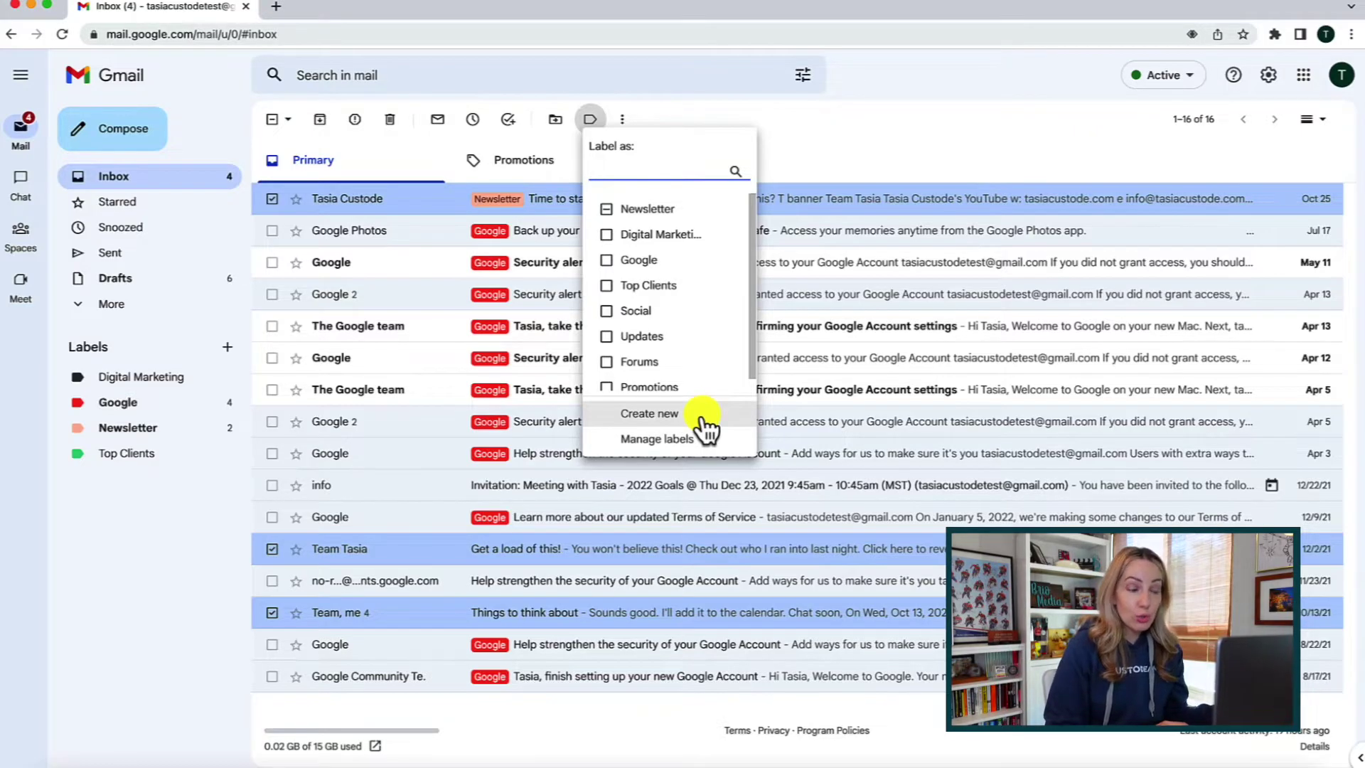
left_click(647, 285)
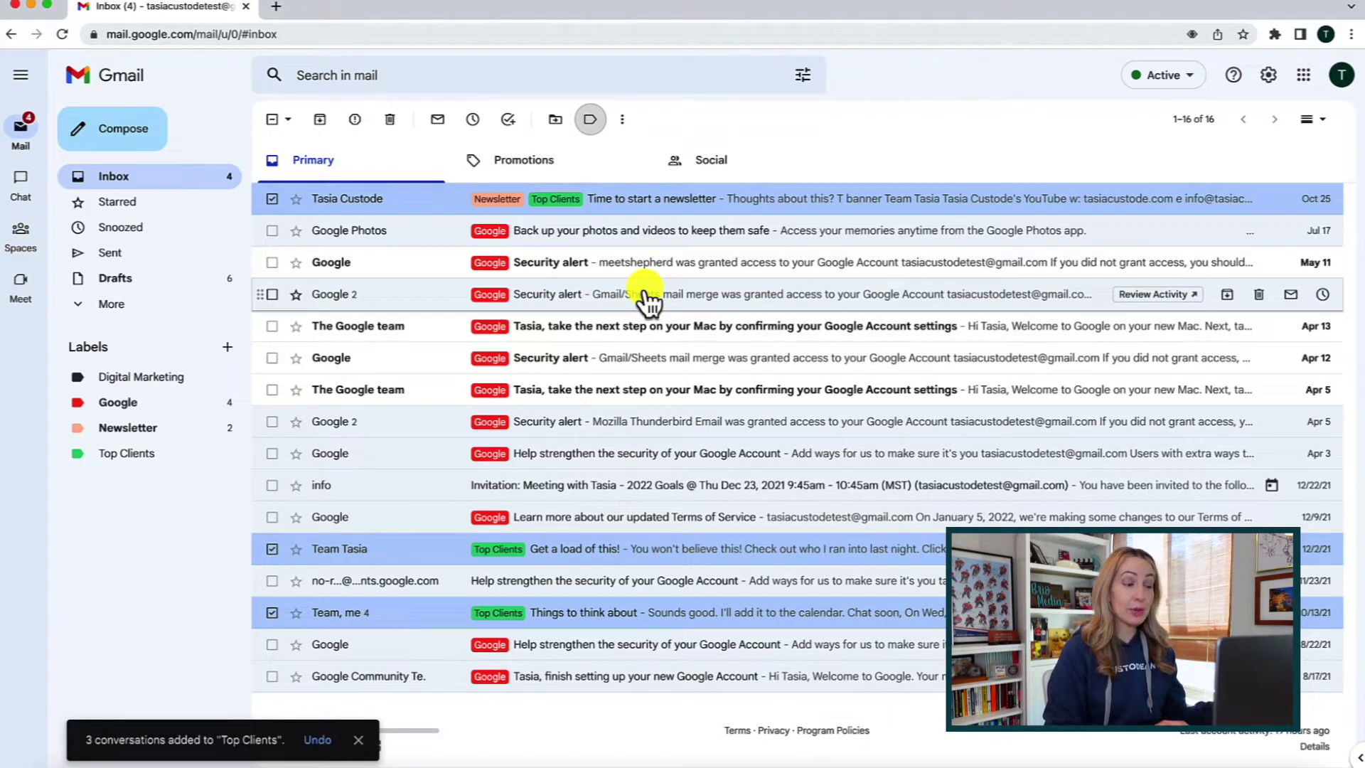
left_click(524, 269)
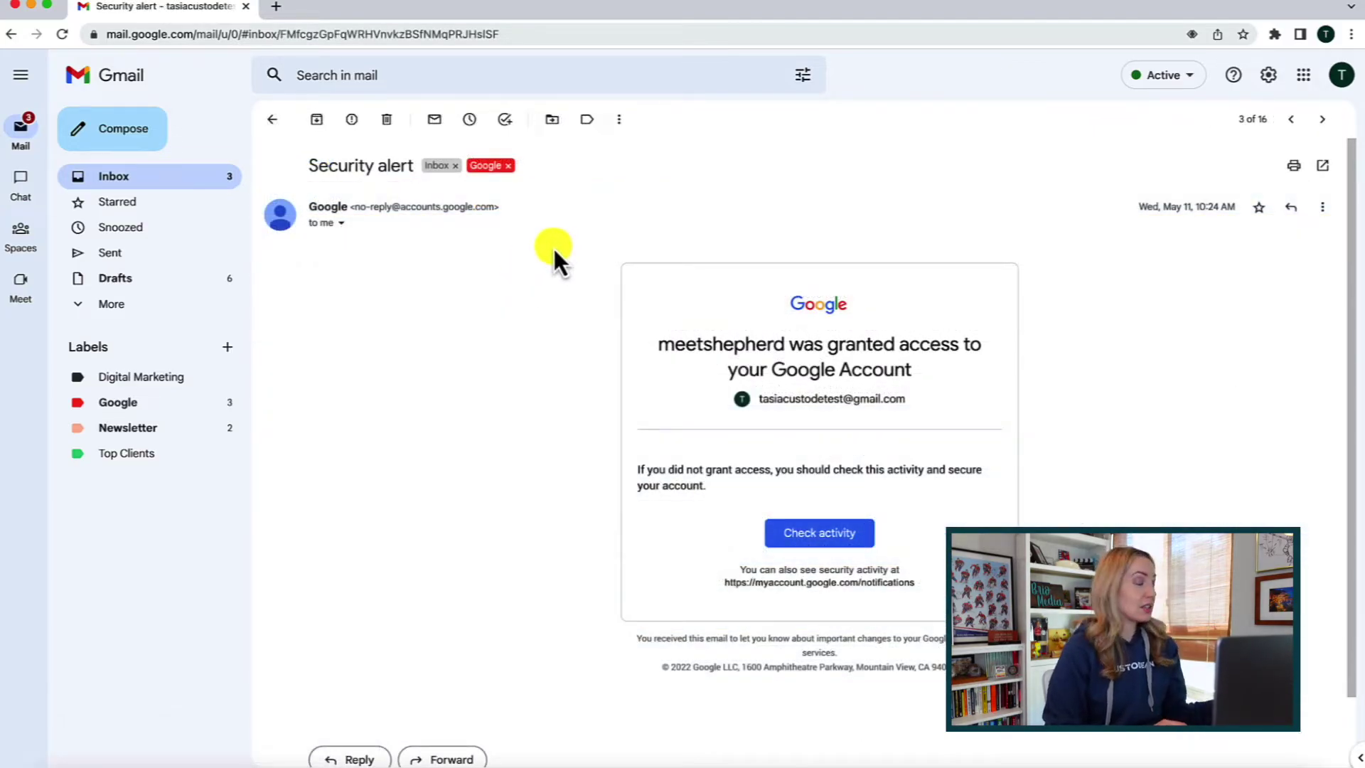
Apply the Digital Marketing and Newsletter labels to the open Security alert email.
left_click(586, 120)
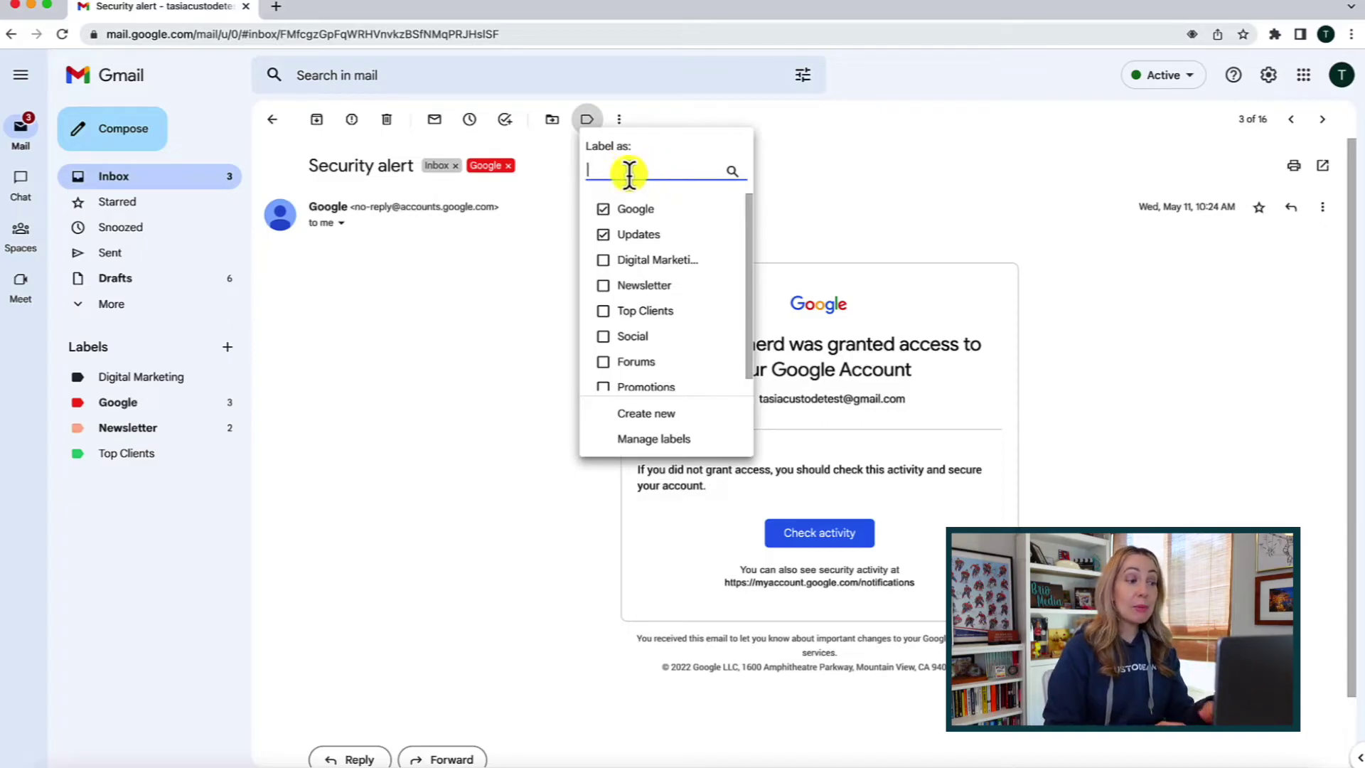
type("pr")
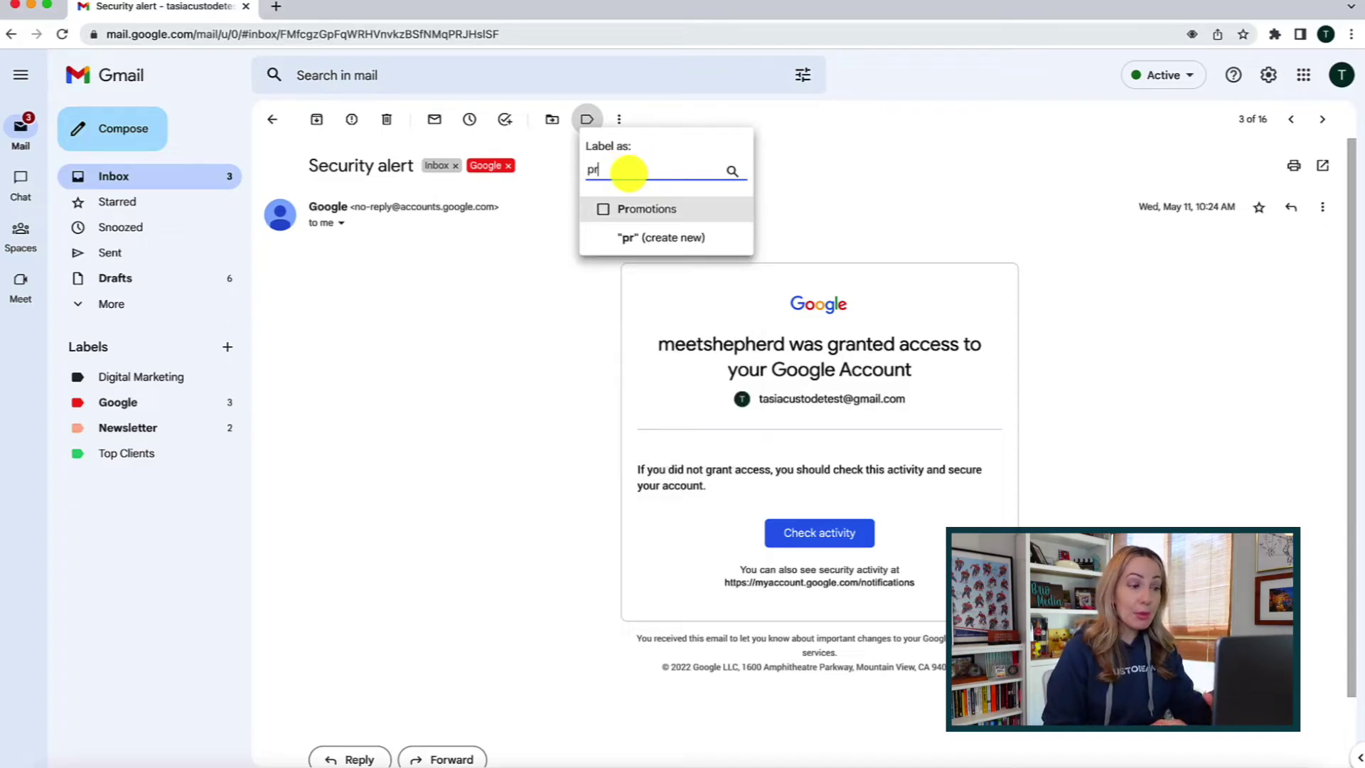
key("BackSpace")
key("BackSpace")
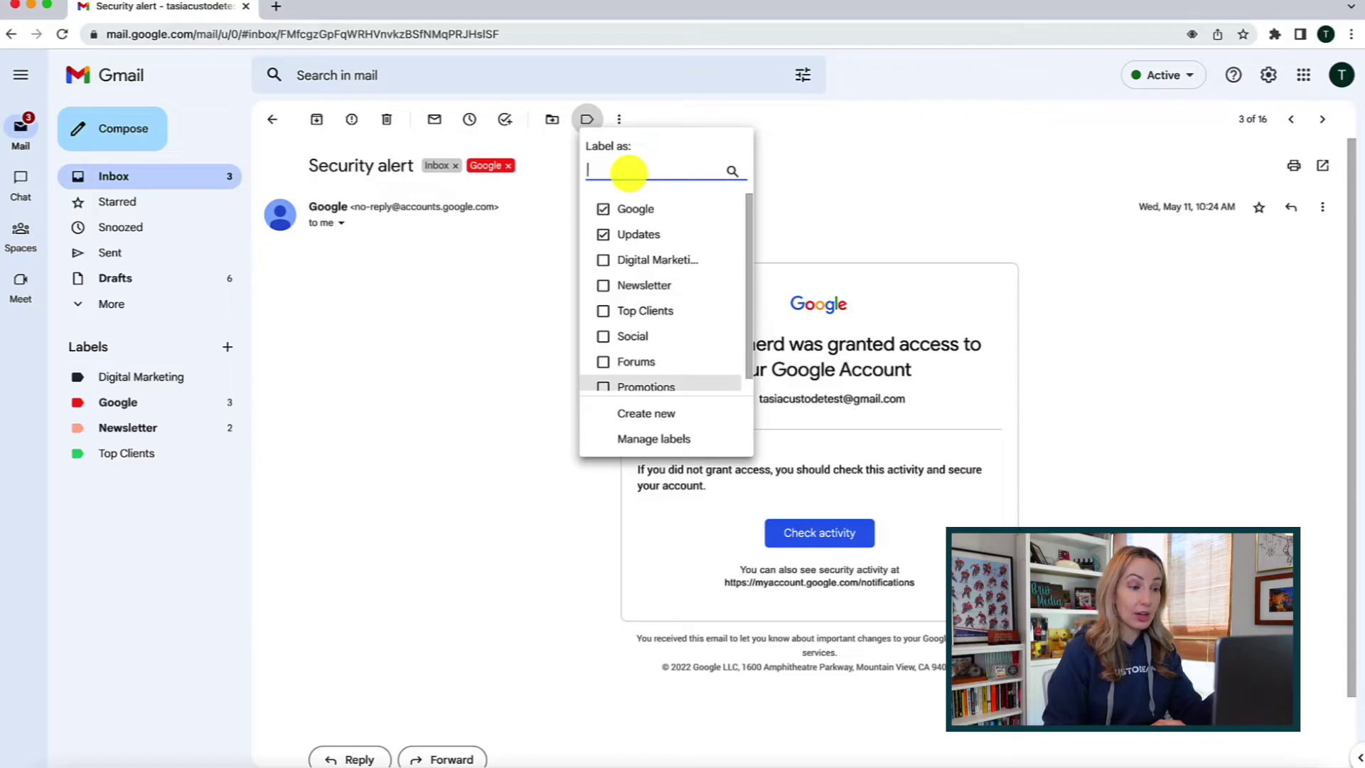
left_click(603, 261)
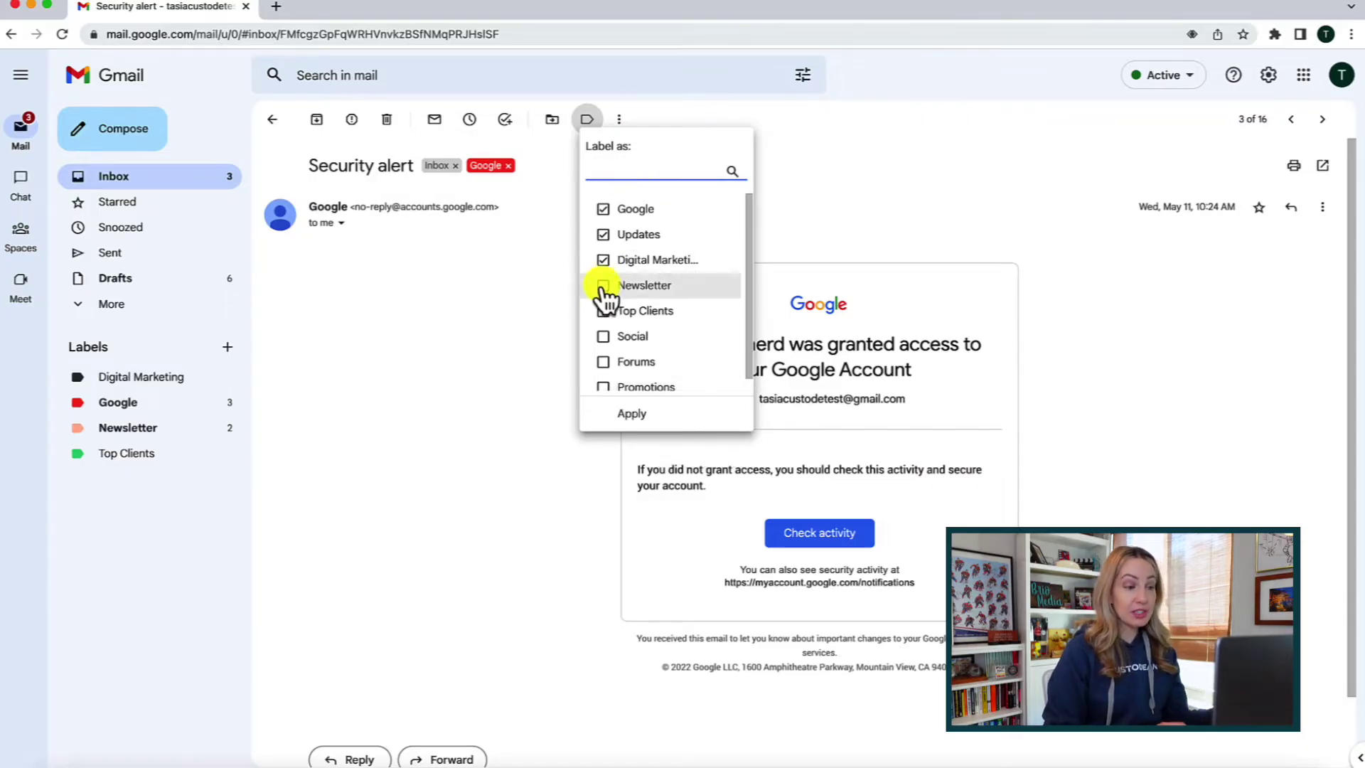
left_click(603, 287)
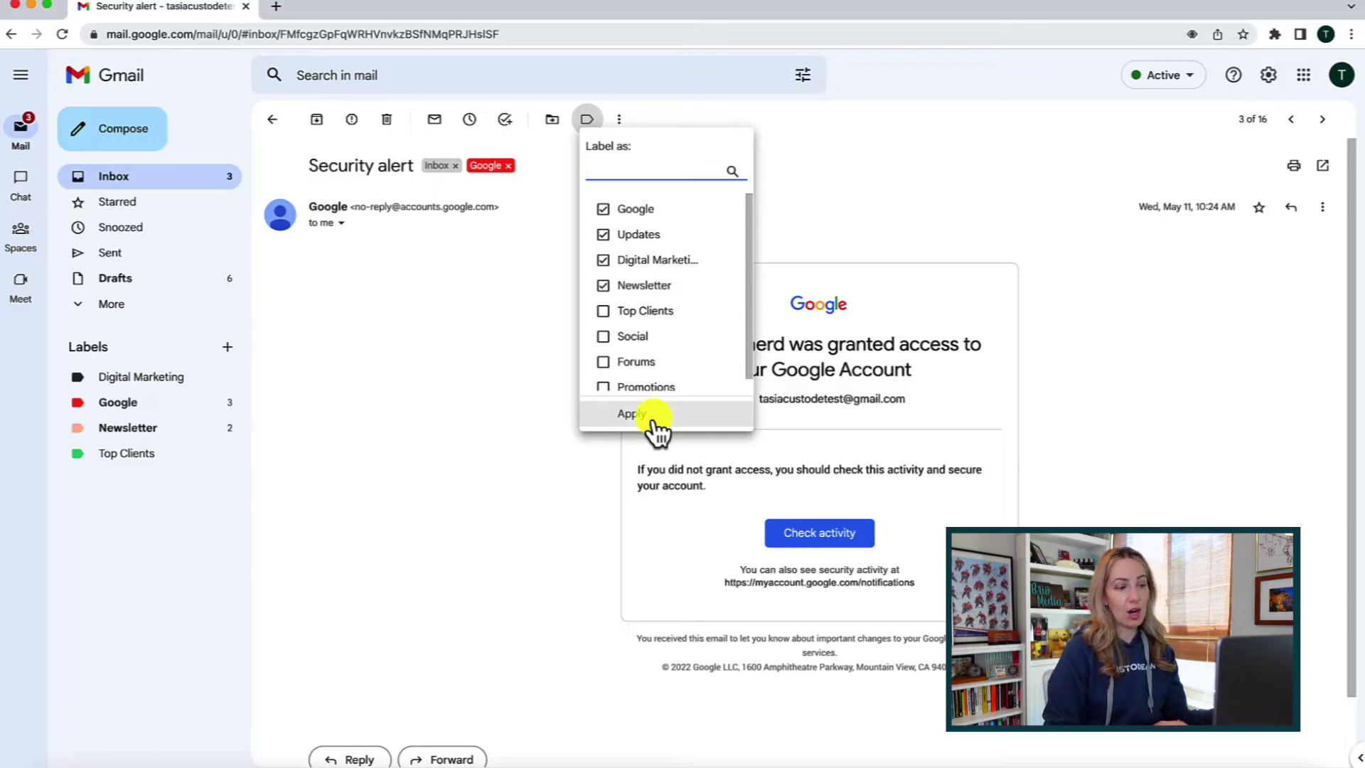
left_click(632, 414)
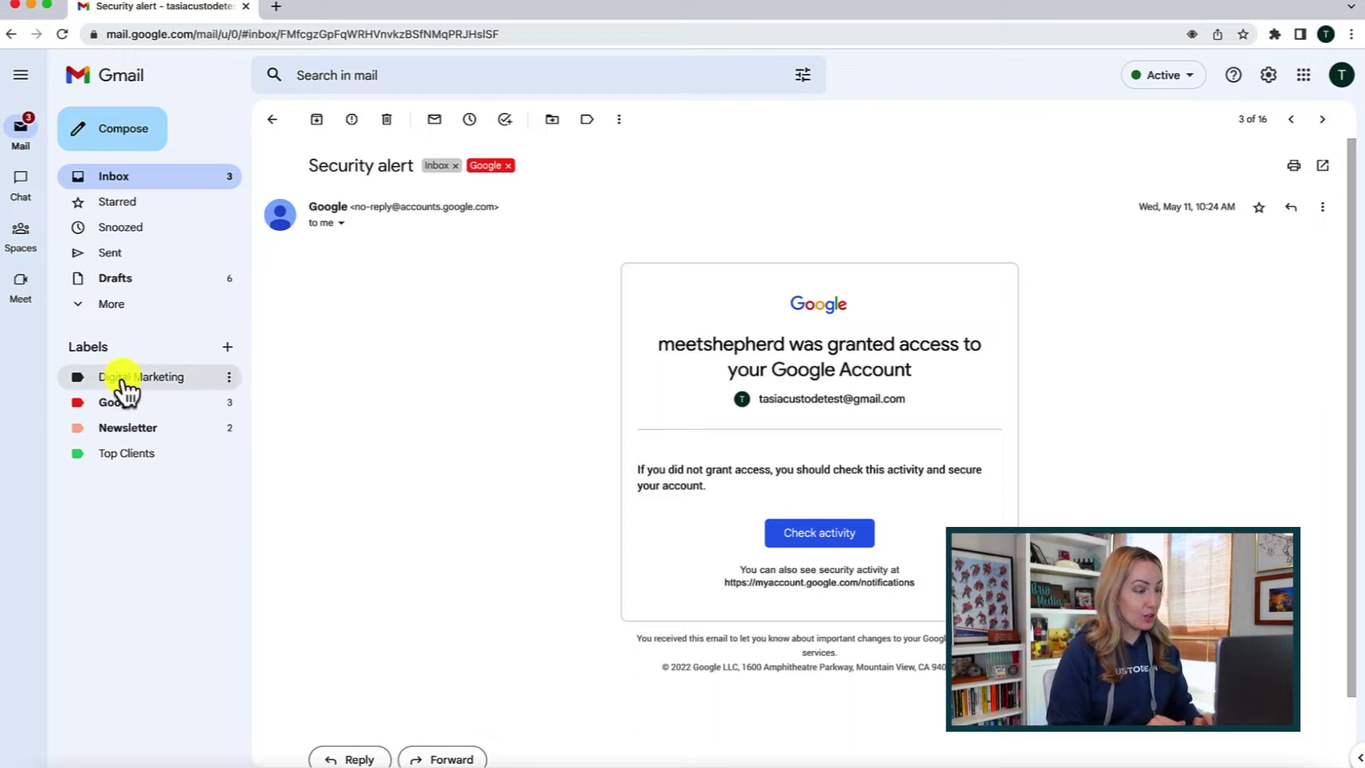
Drag Digital Marketing onto the open Security alert email, then go back to Inbox.
left_click_drag(113, 390, 472, 330)
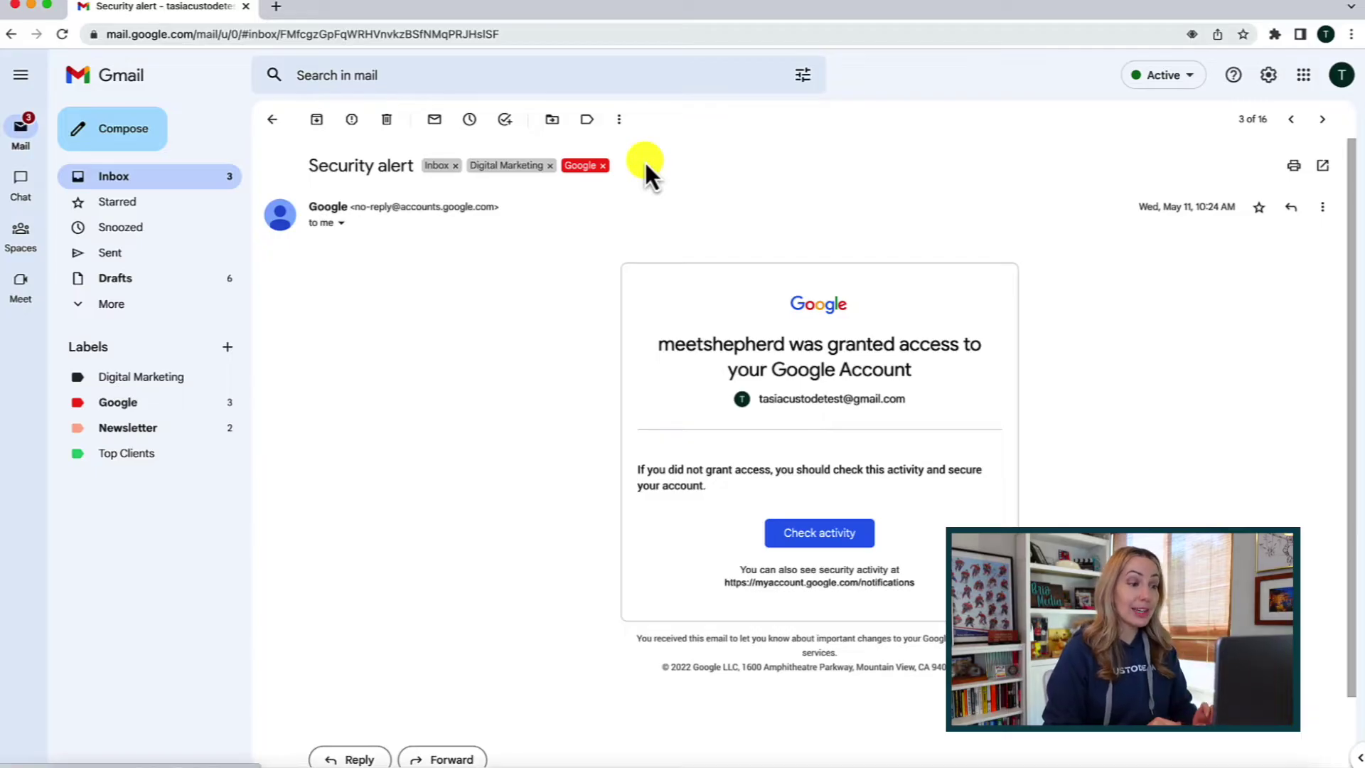
left_click(179, 179)
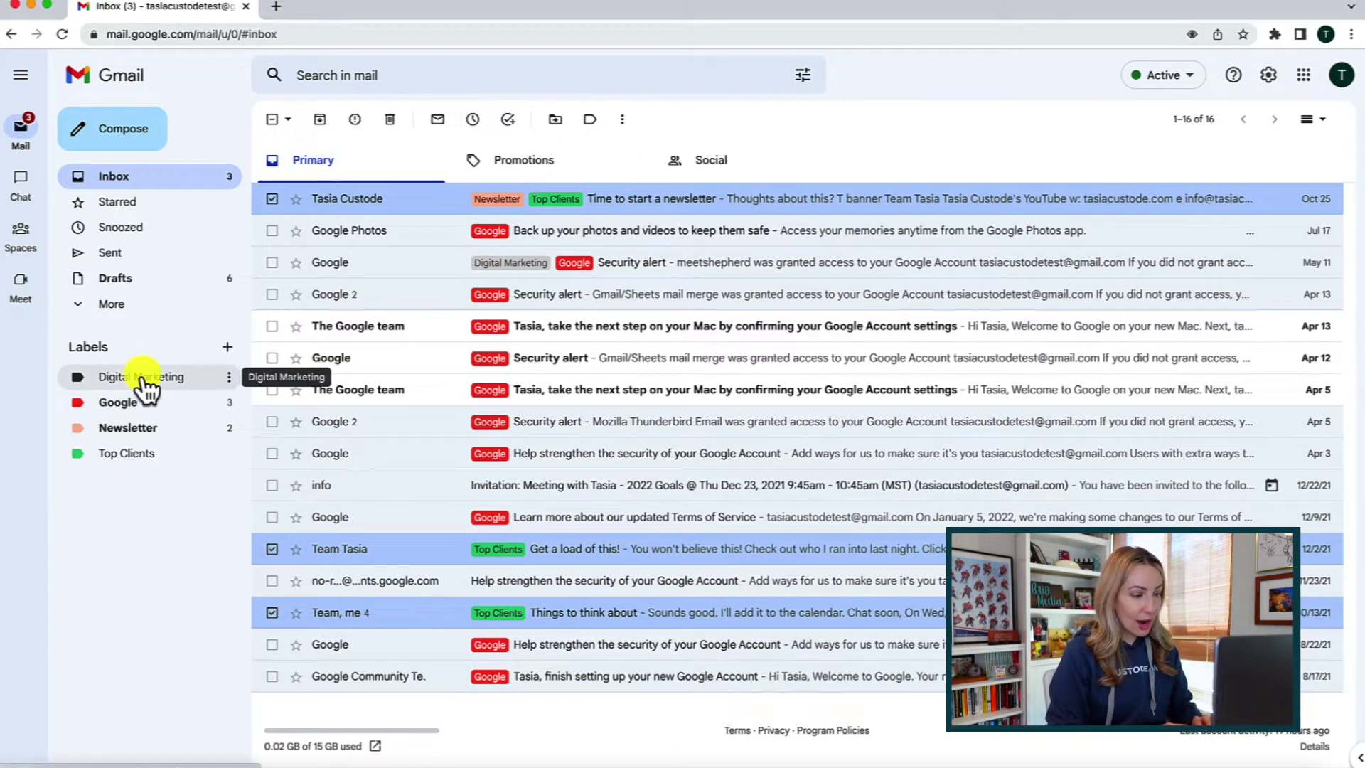
Tag the info invitation and security-help email Digital Marketing, then move the invitation into that label.
left_click_drag(147, 391, 498, 489)
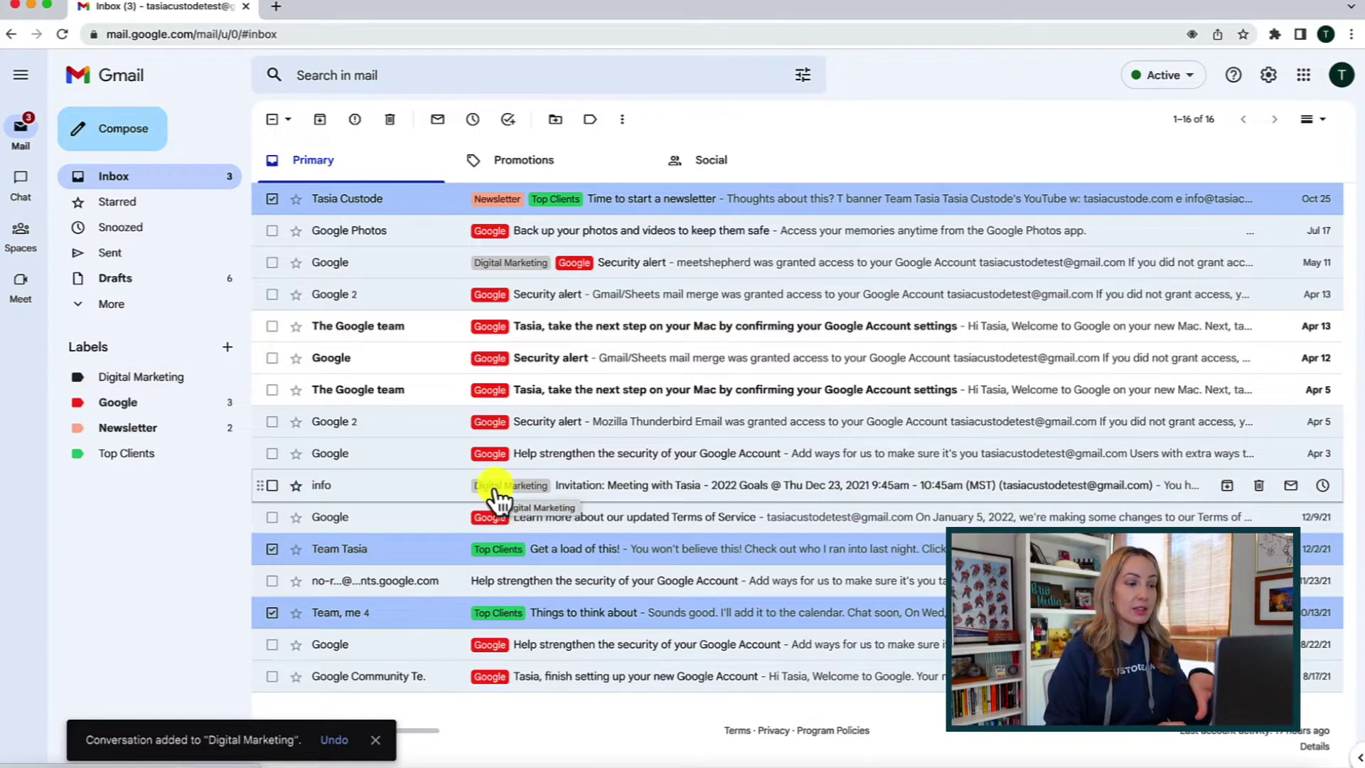
left_click_drag(152, 390, 497, 586)
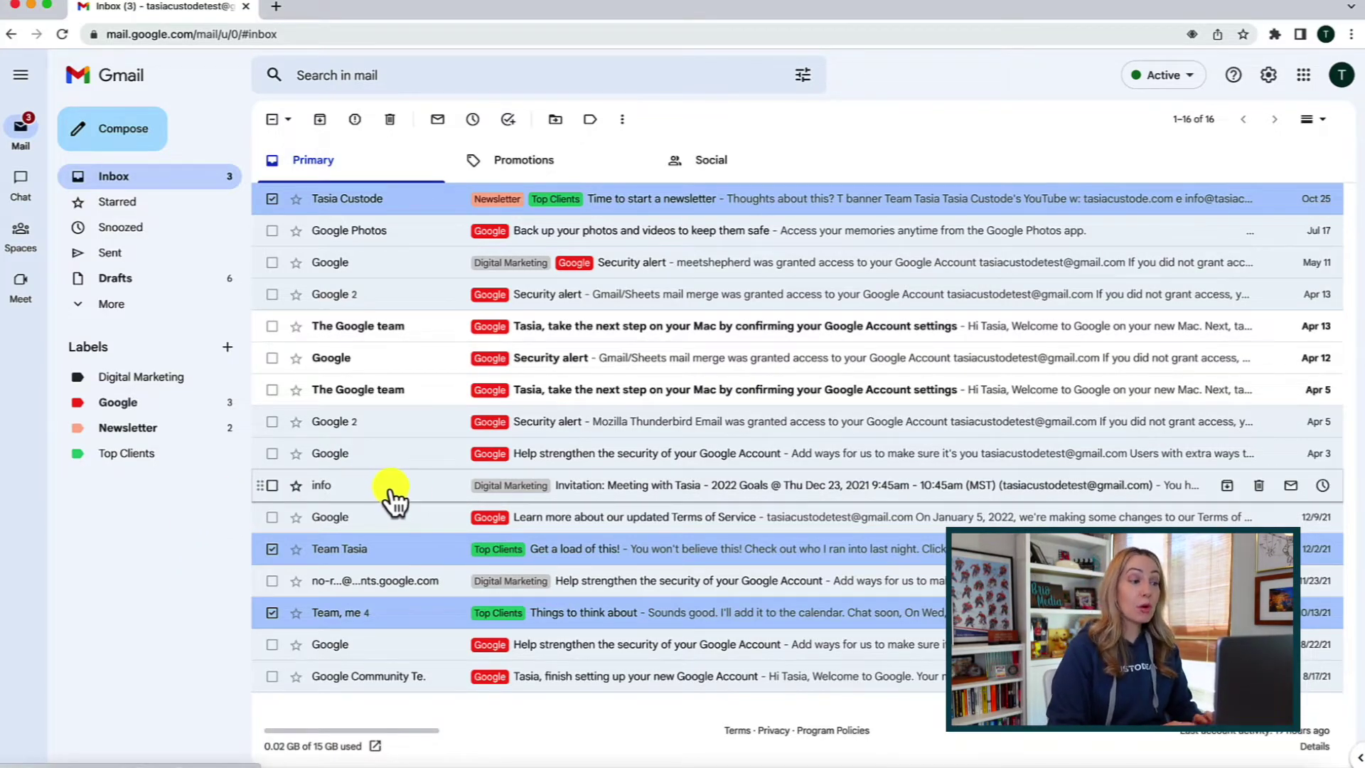
left_click_drag(393, 490, 135, 387)
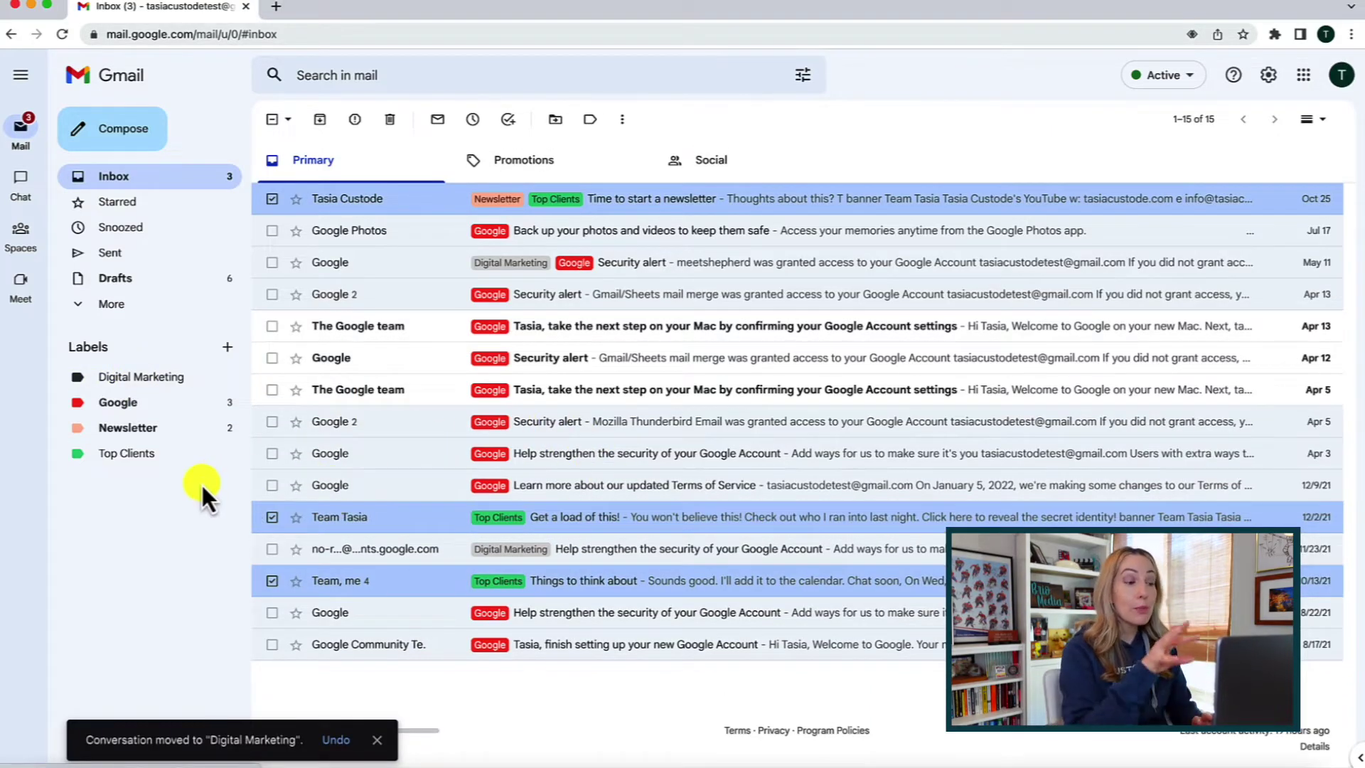
left_click(157, 380)
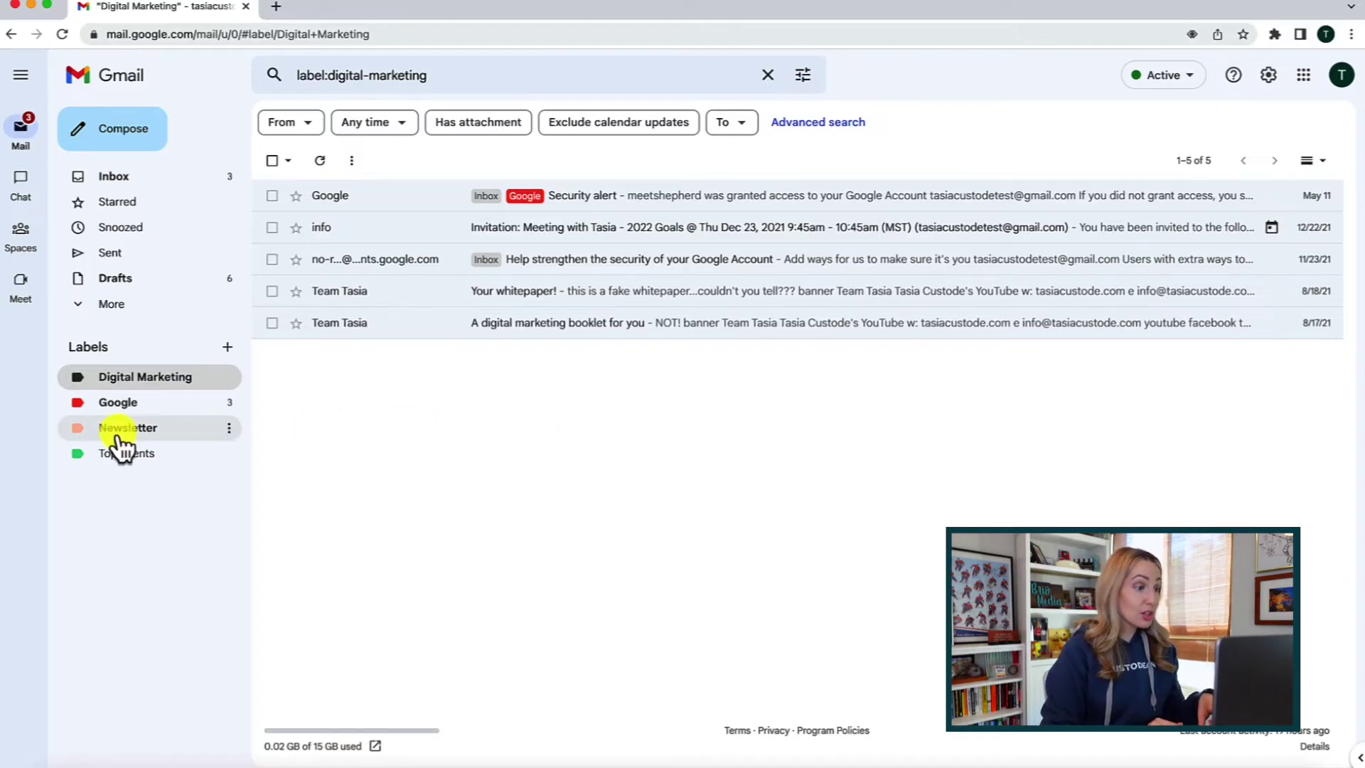
left_click(114, 406)
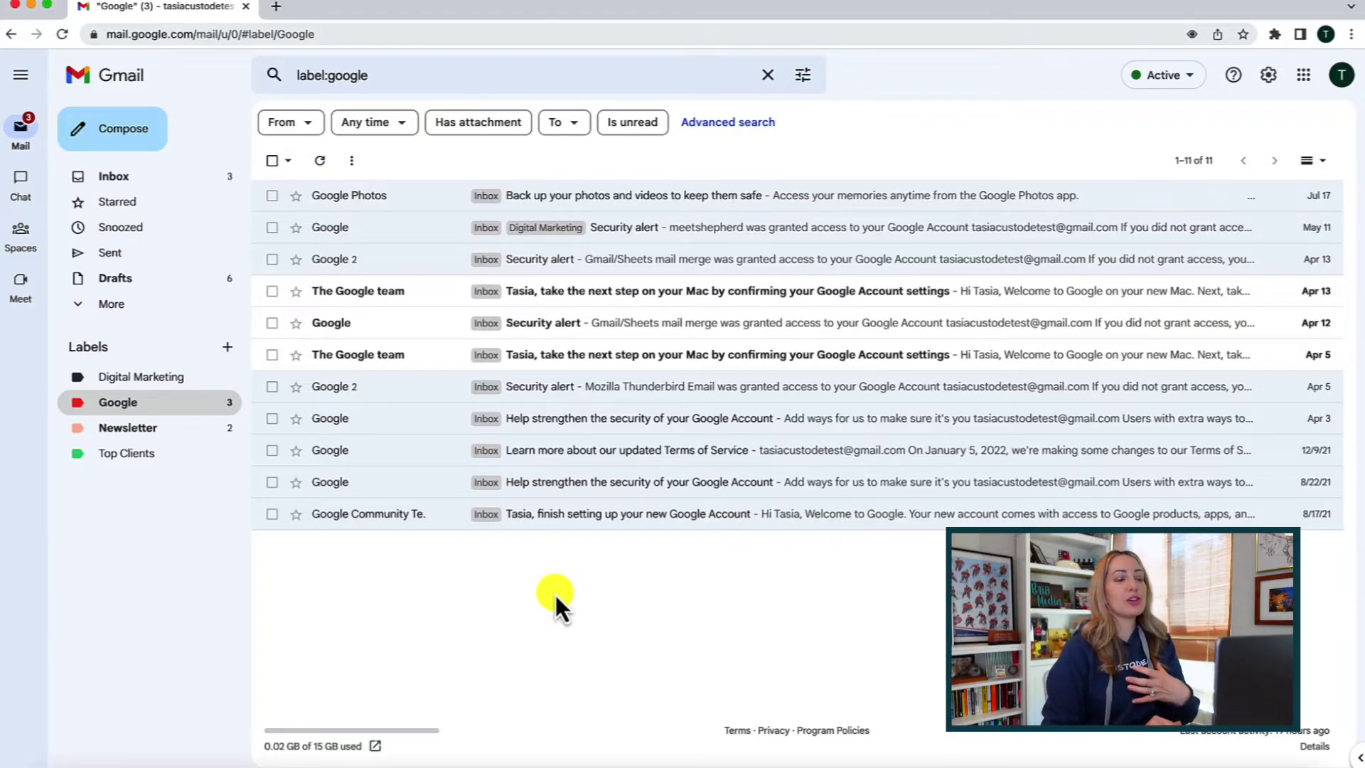
left_click(558, 453)
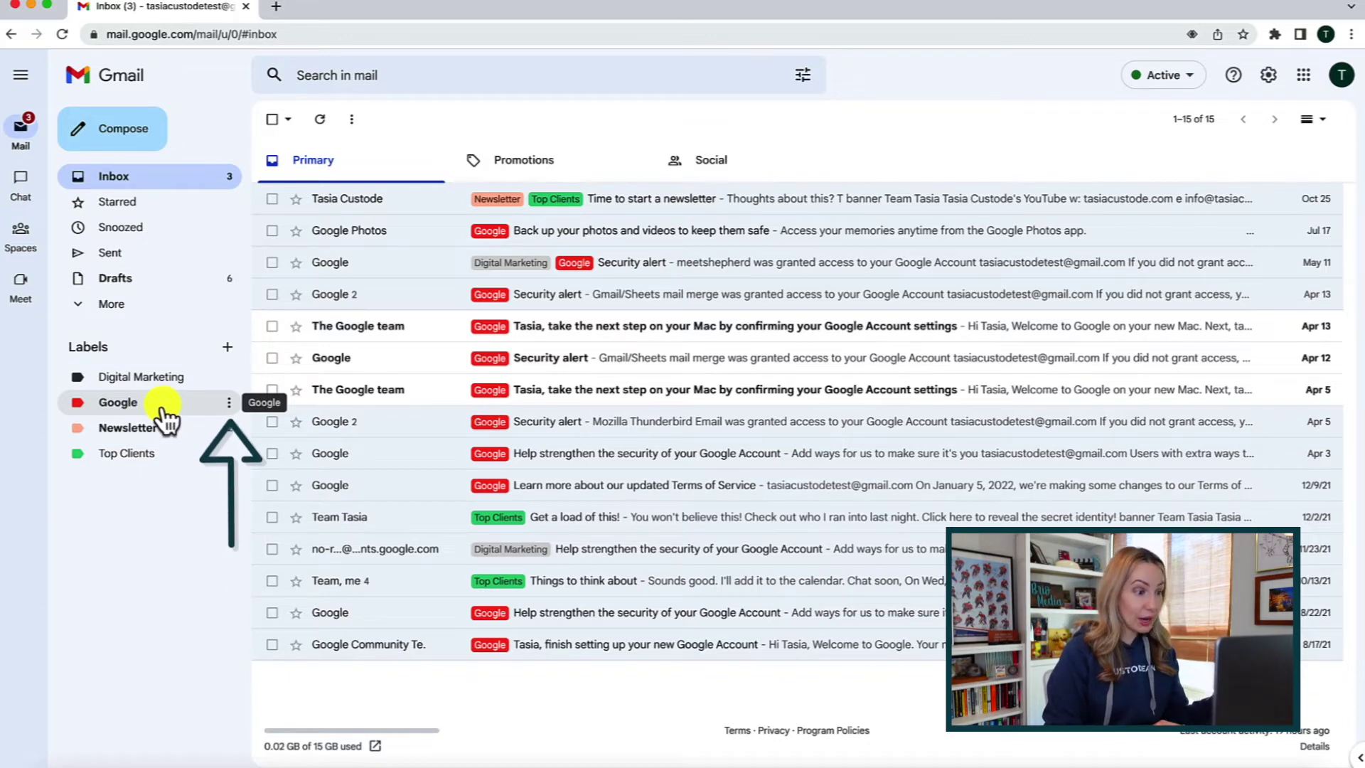
left_click(229, 402)
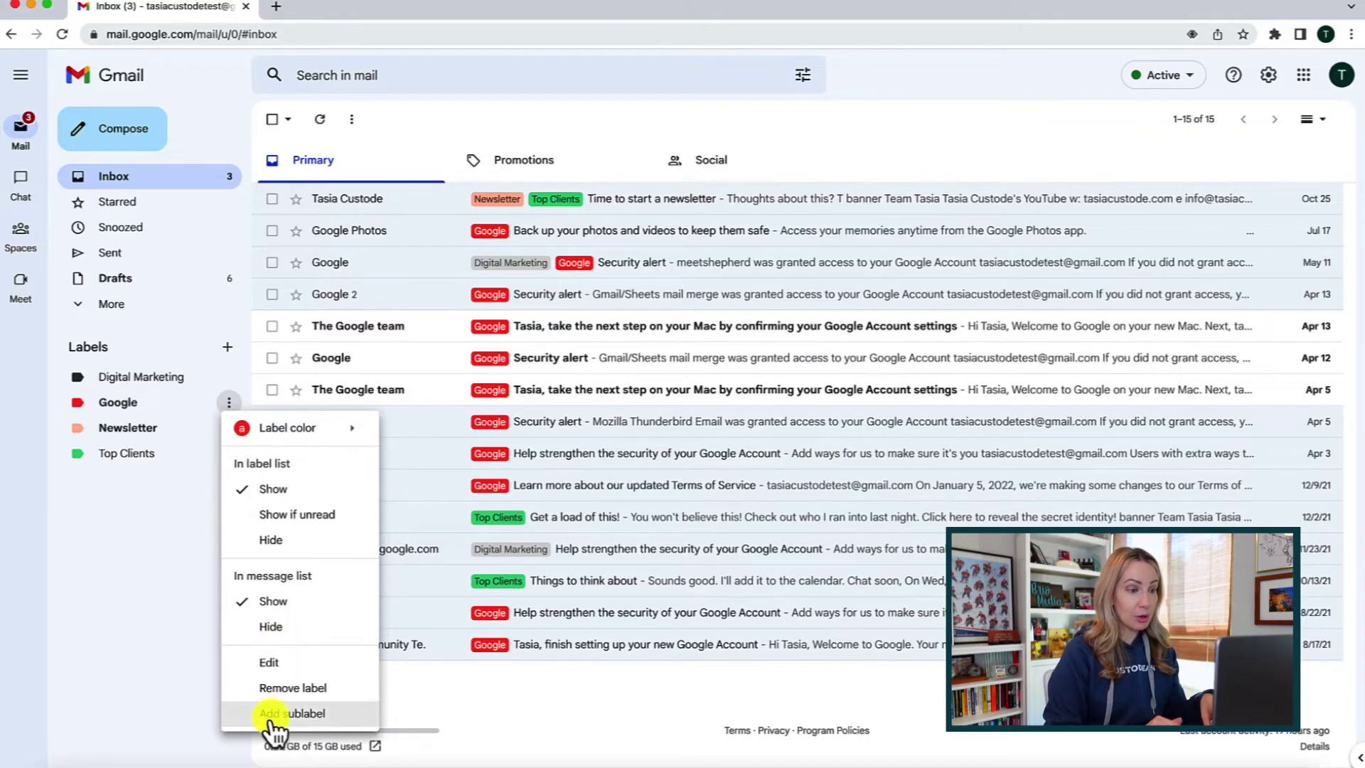
left_click(308, 713)
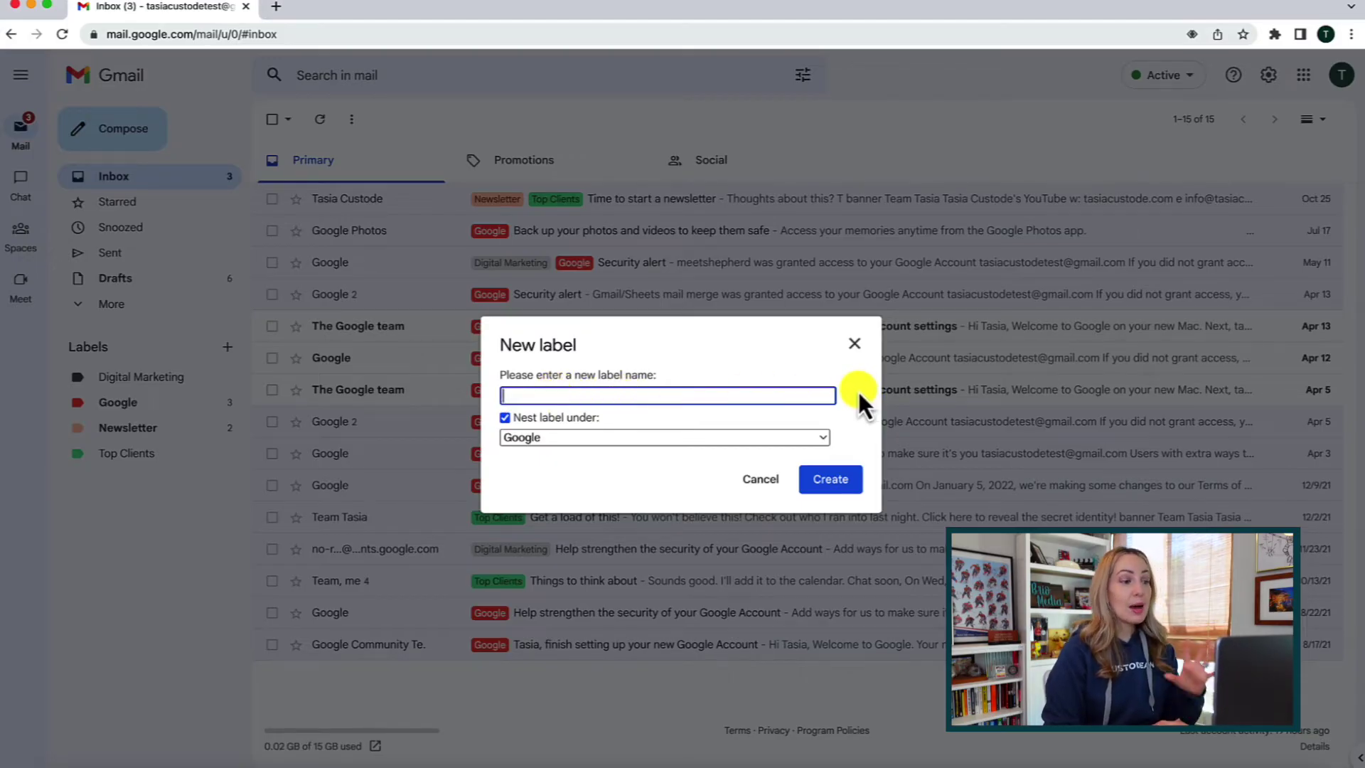
left_click(855, 344)
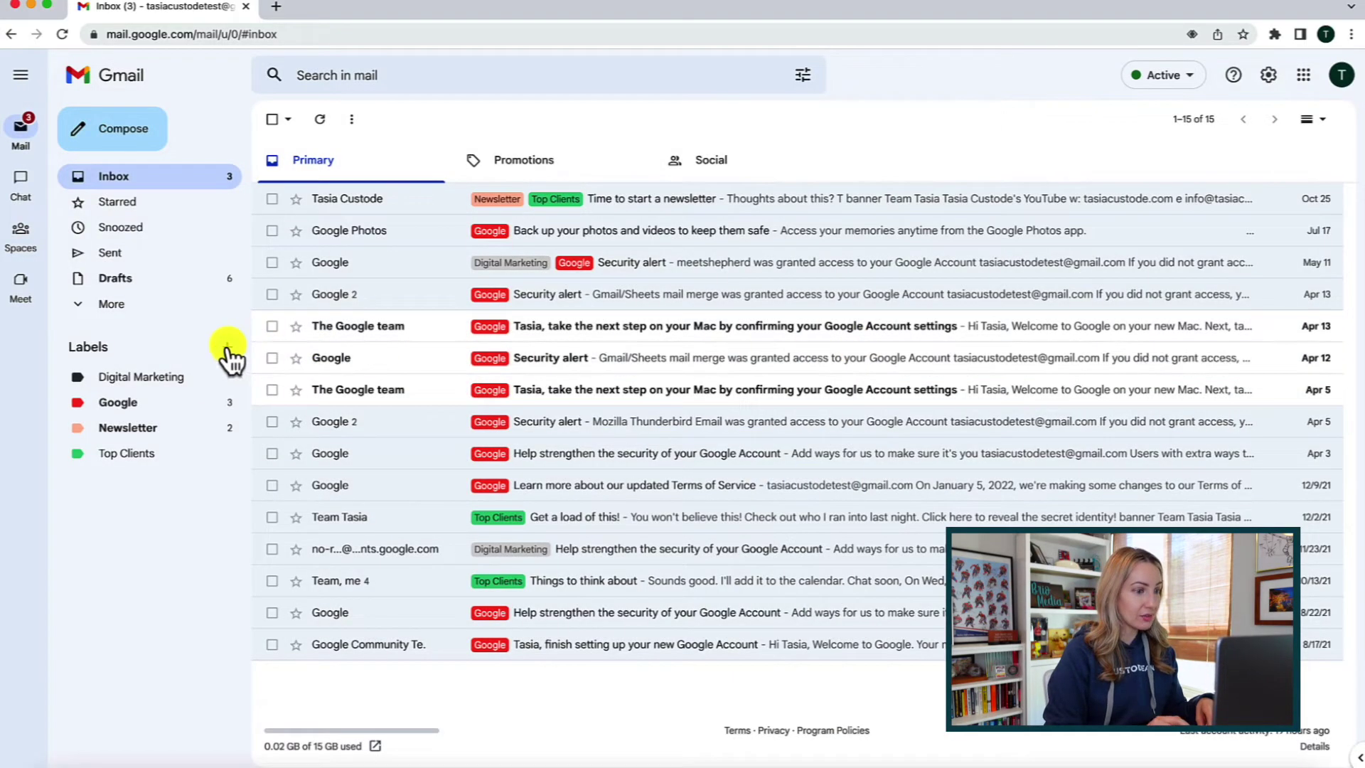
Create a label named 'Google Photos' nested under the Google parent label.
left_click(227, 349)
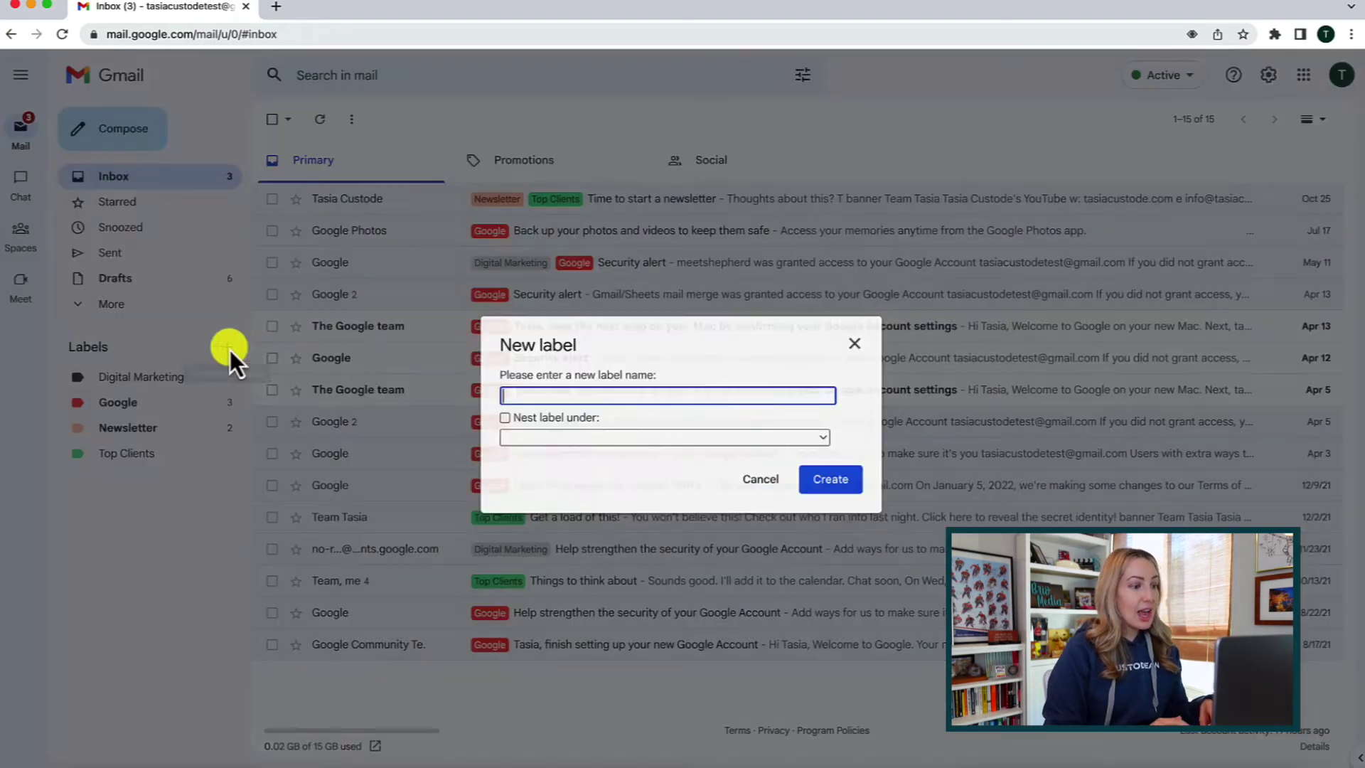
type("Google Photos")
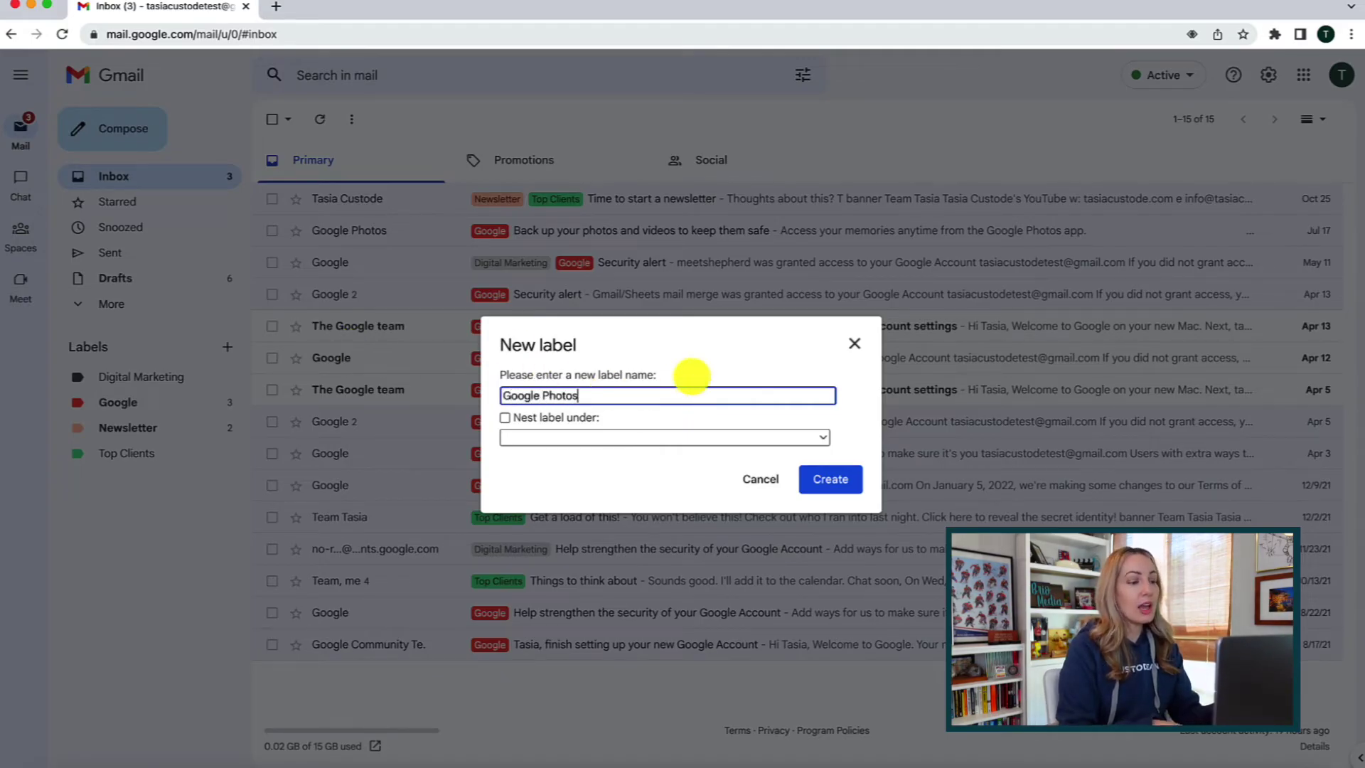
left_click(505, 418)
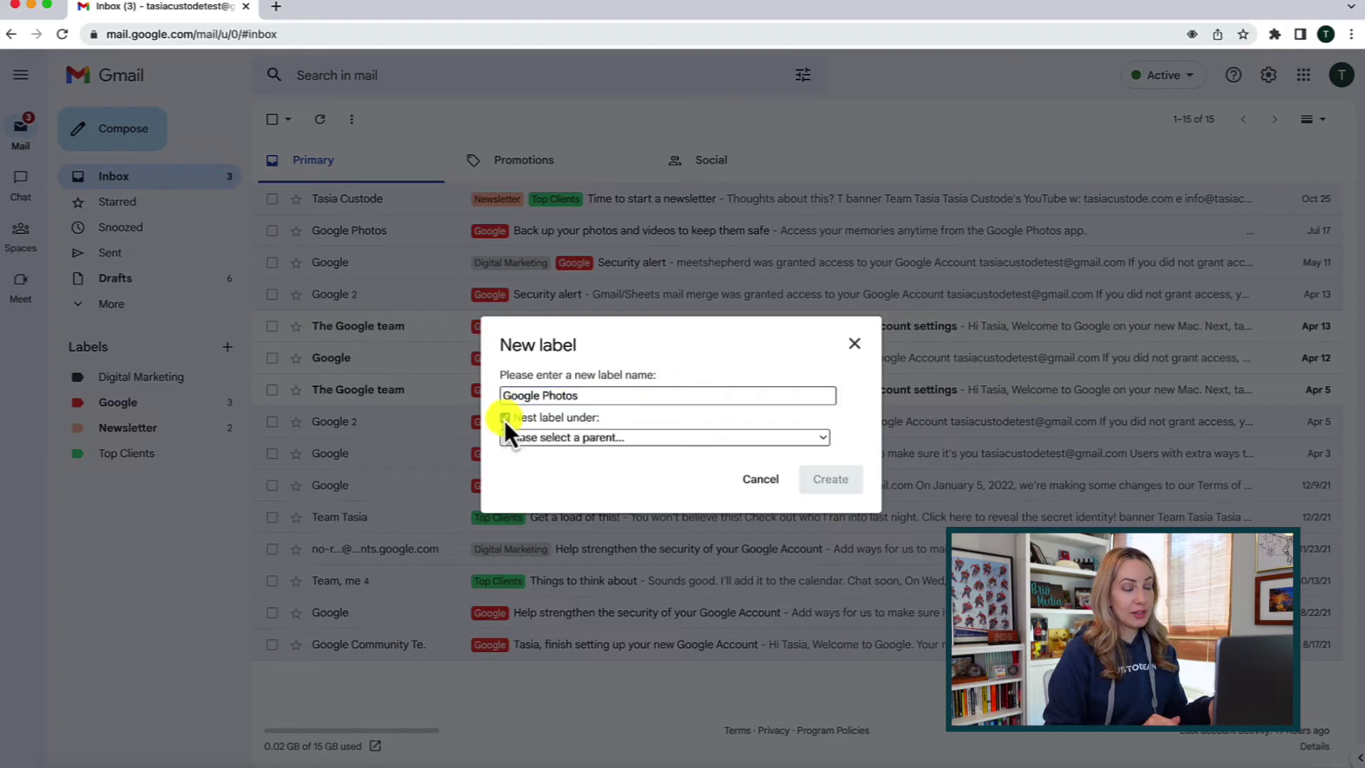
left_click(590, 436)
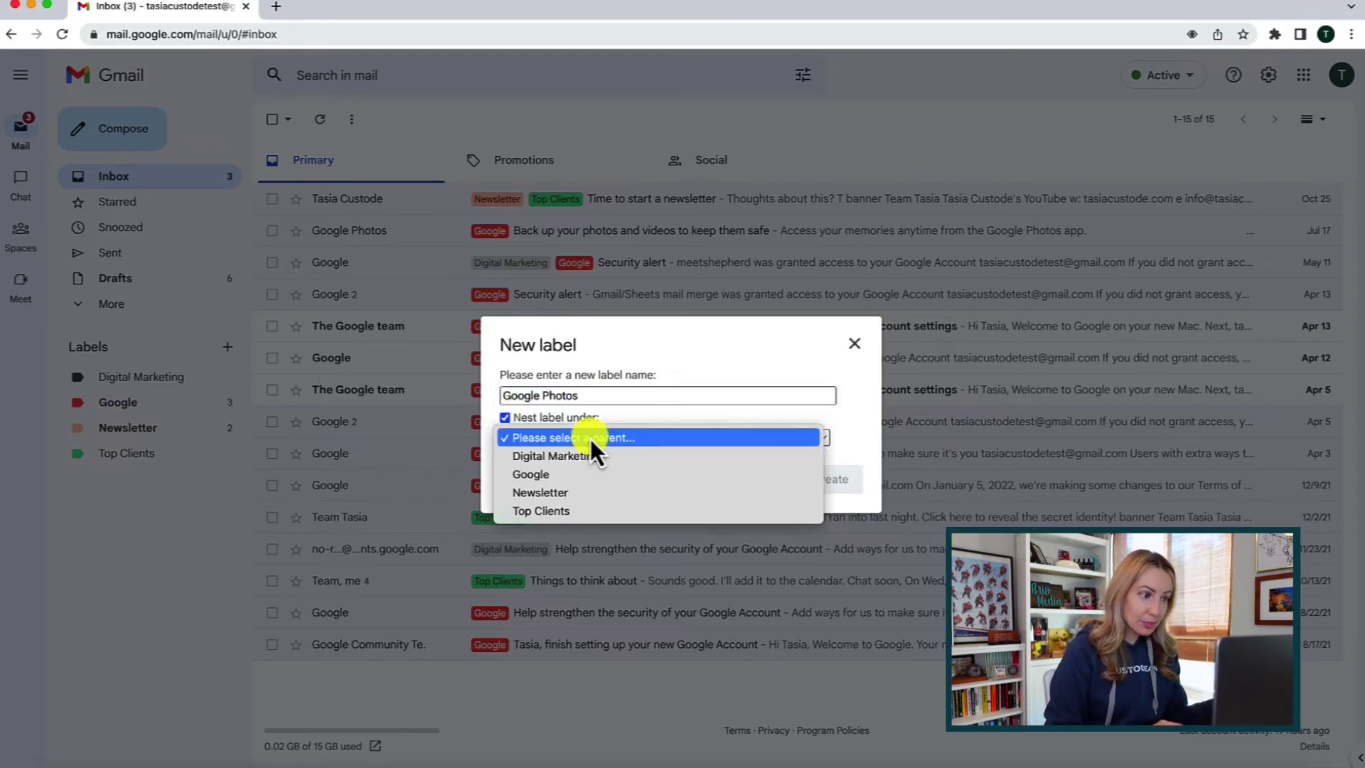
left_click(558, 473)
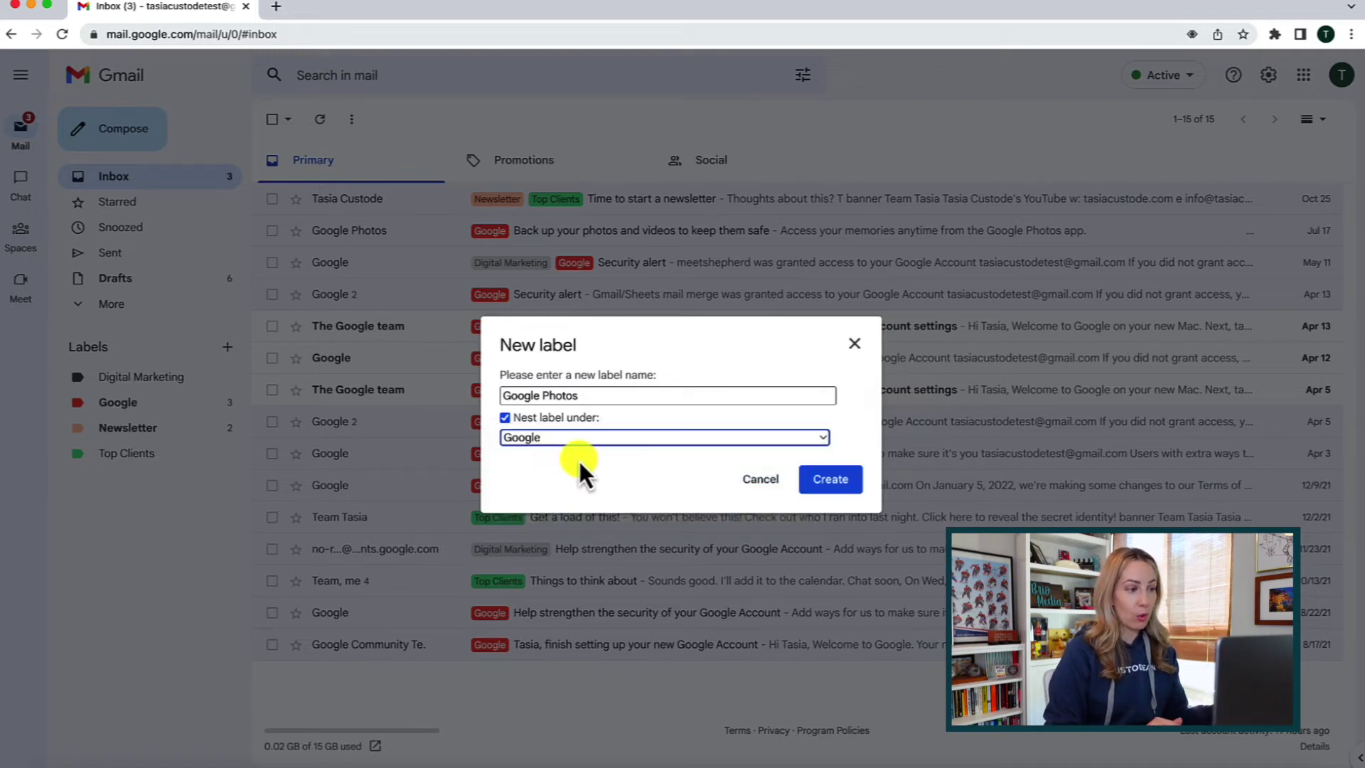
left_click(832, 491)
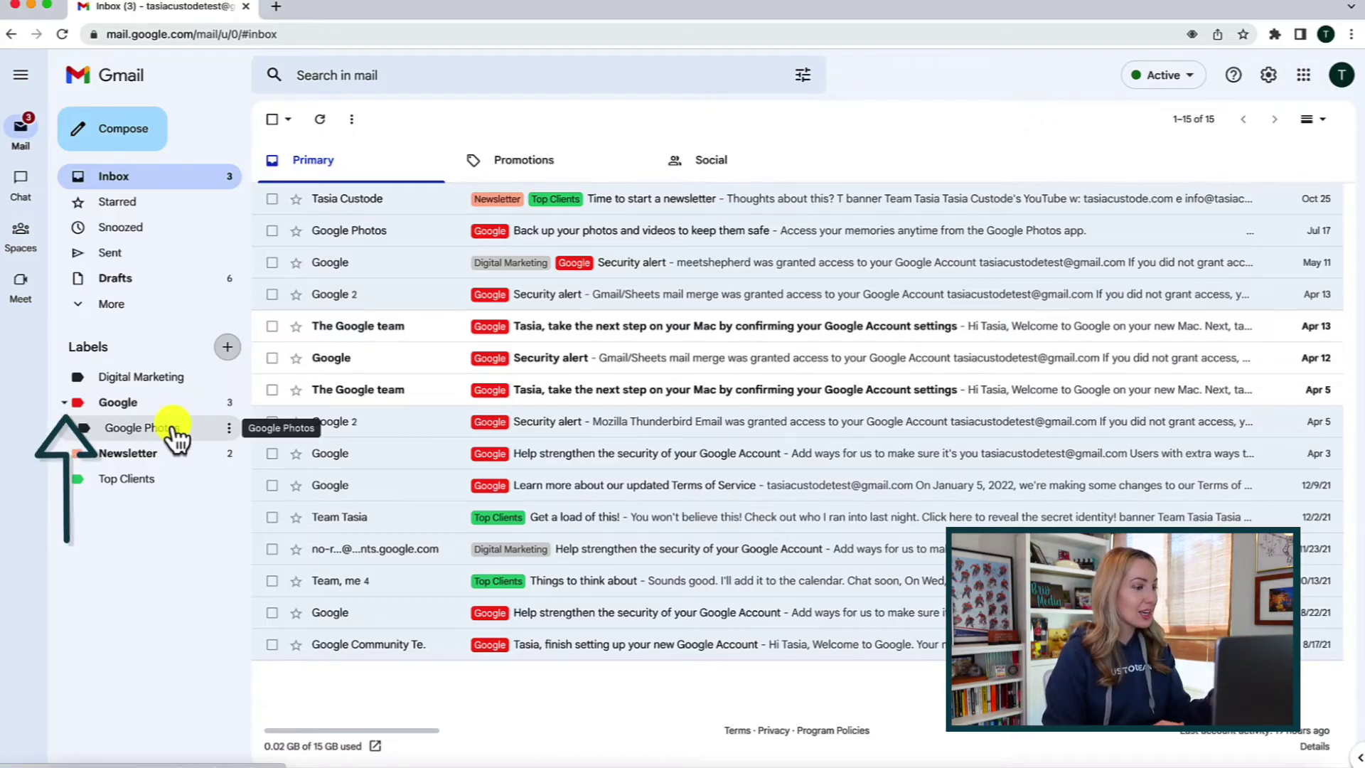
Drag Google Photos onto the Google Photos backup email and open the Google/Google Photos view.
left_click(64, 403)
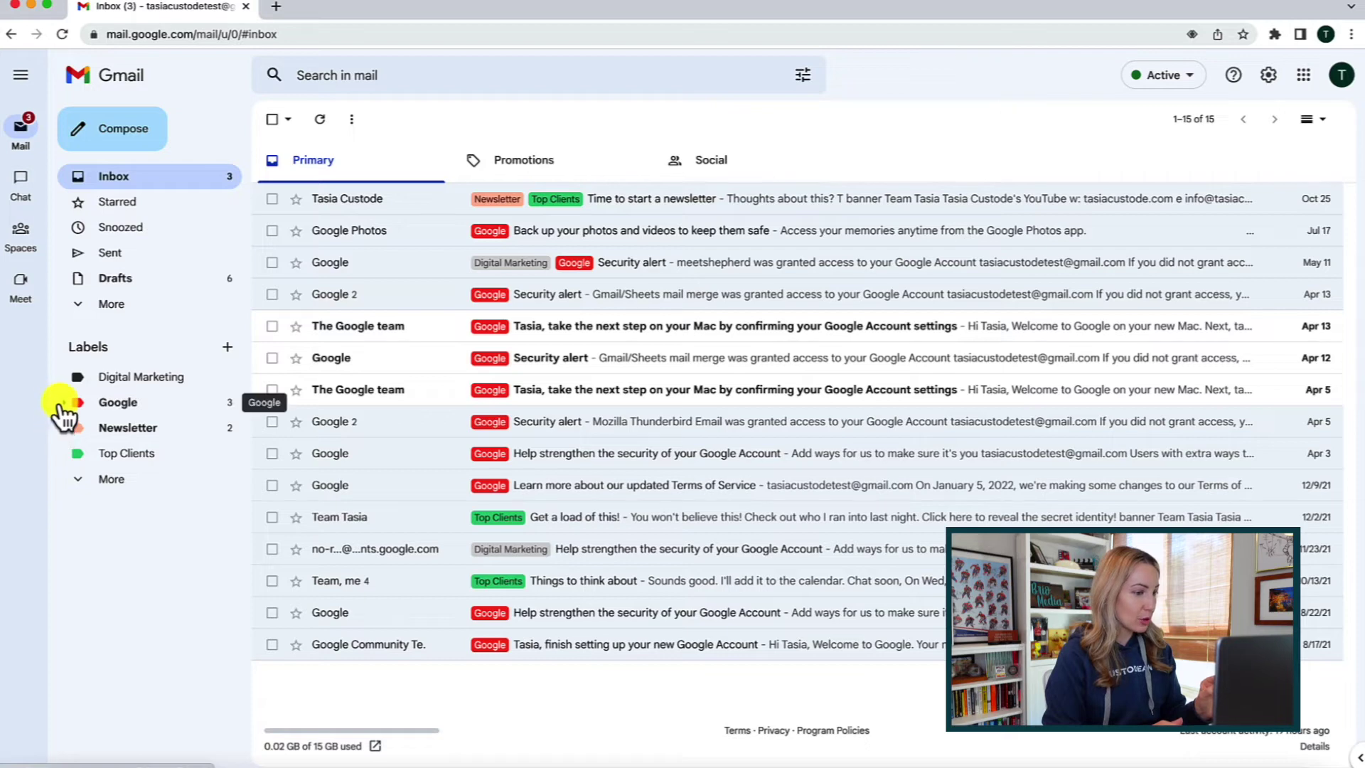
left_click(64, 404)
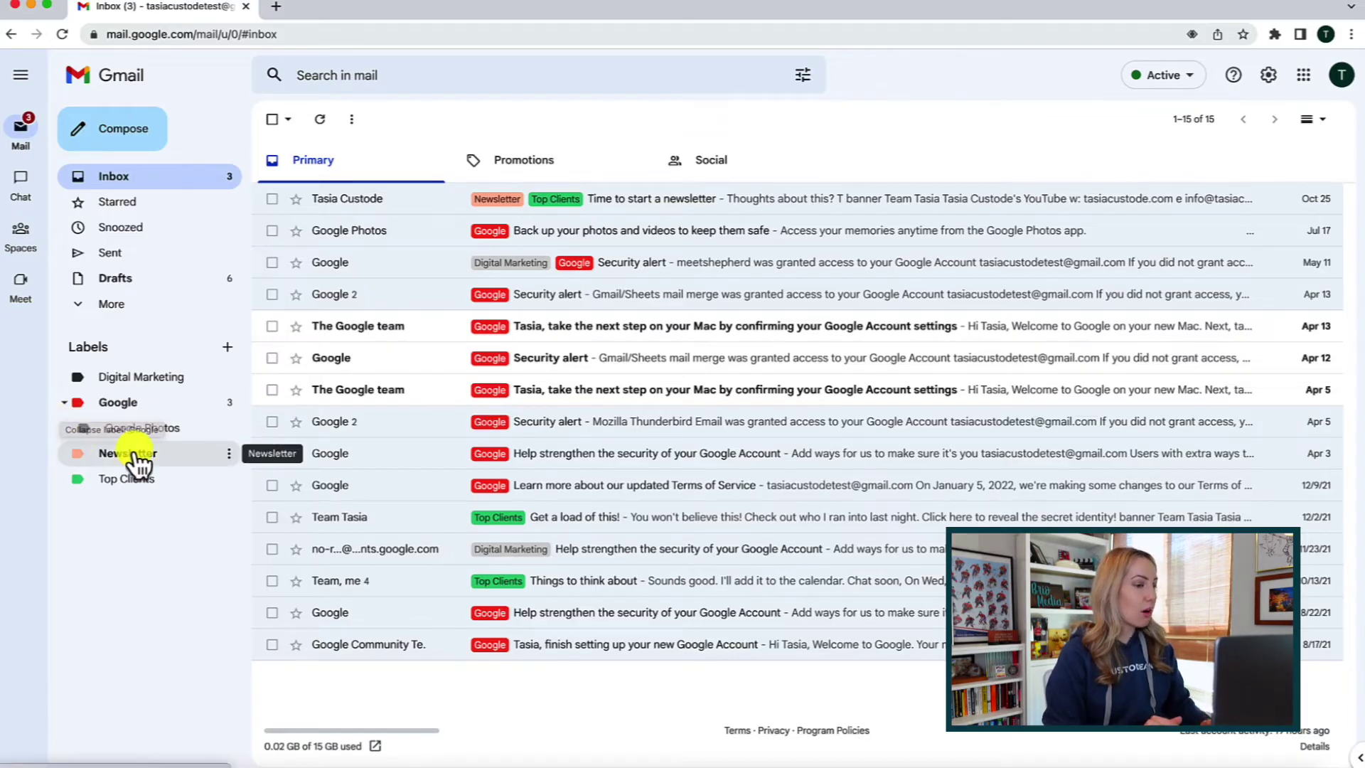
left_click_drag(137, 429, 537, 237)
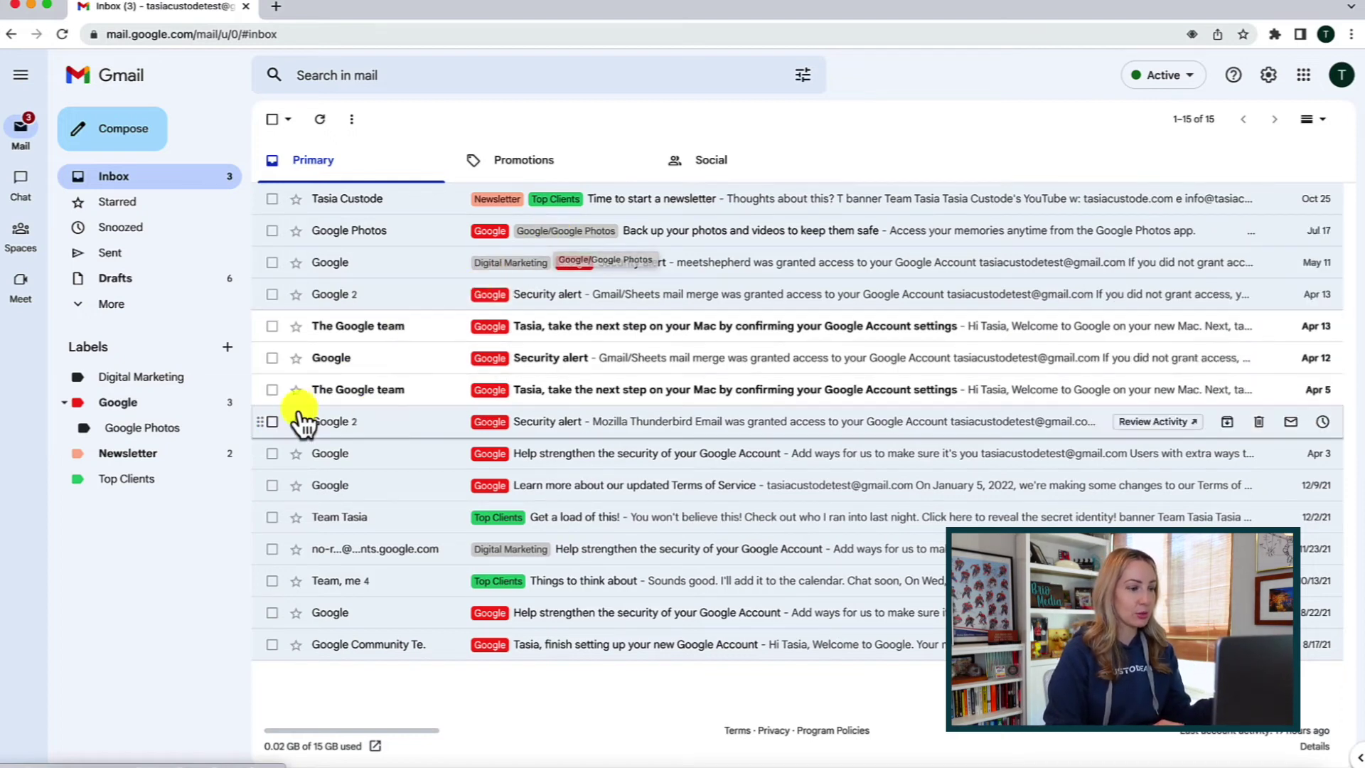
left_click(129, 433)
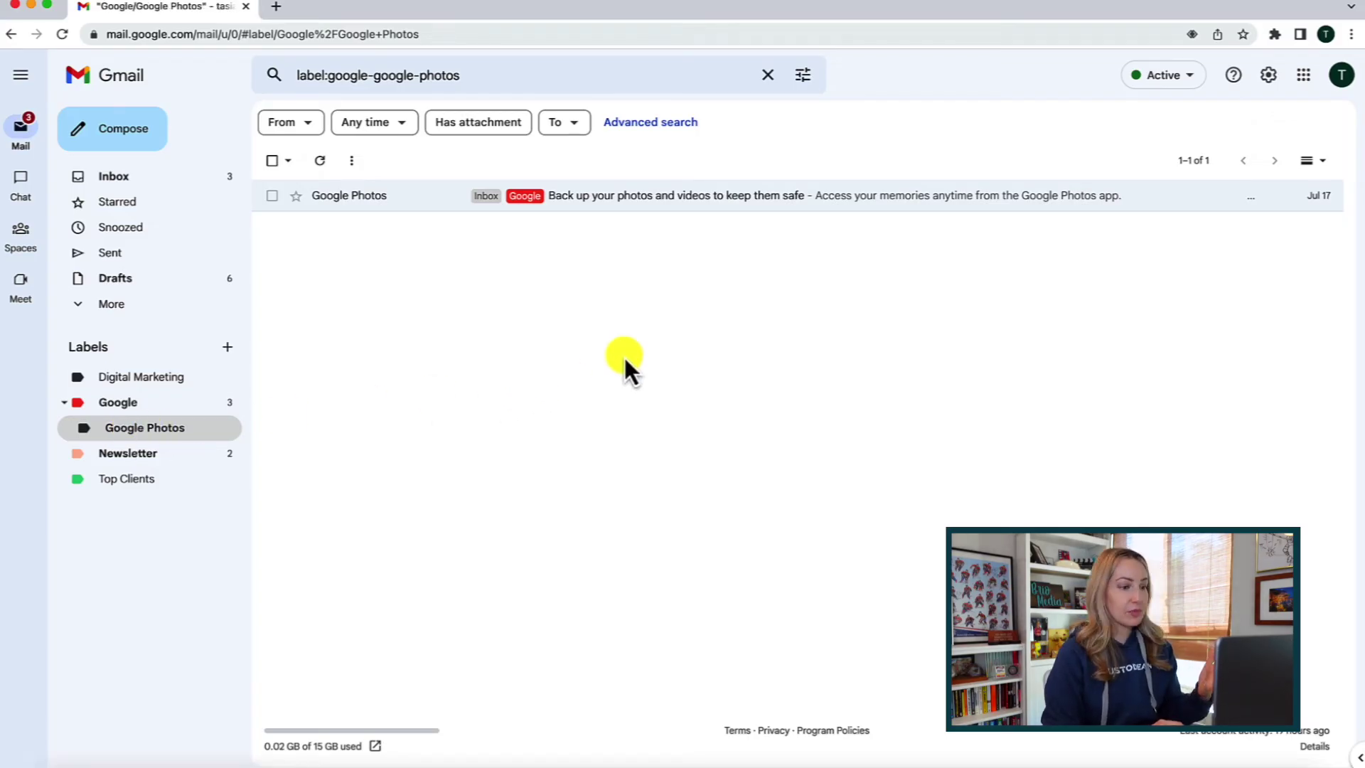